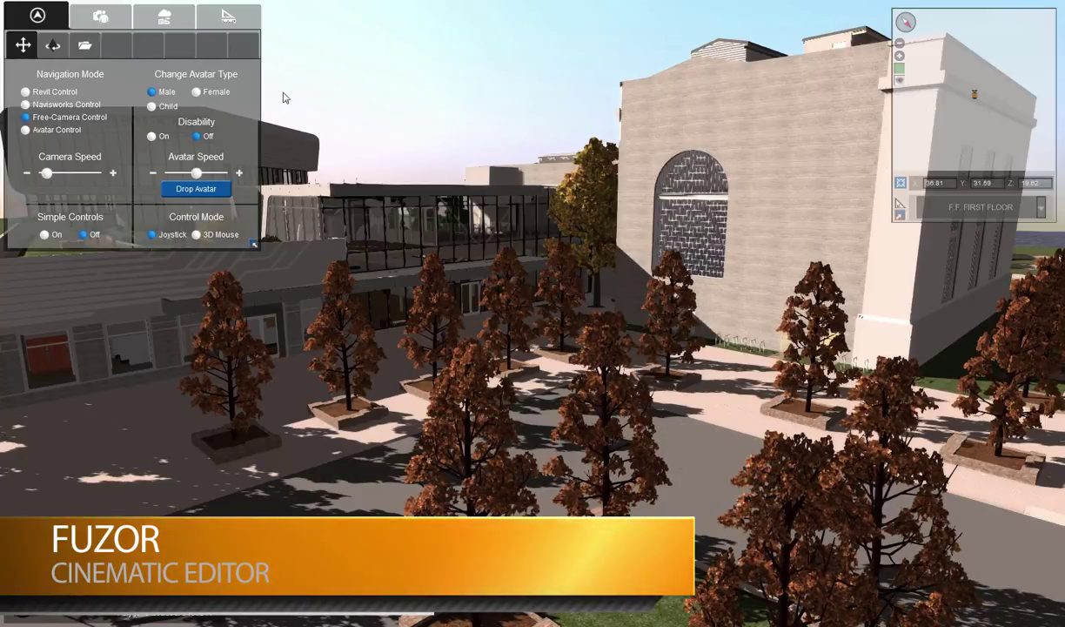
Enter cinematic mode and adjust the camera to frame the tree-lined courtyard and the buildings.
{"action": "left_click", "coordinate": [109, 17]}
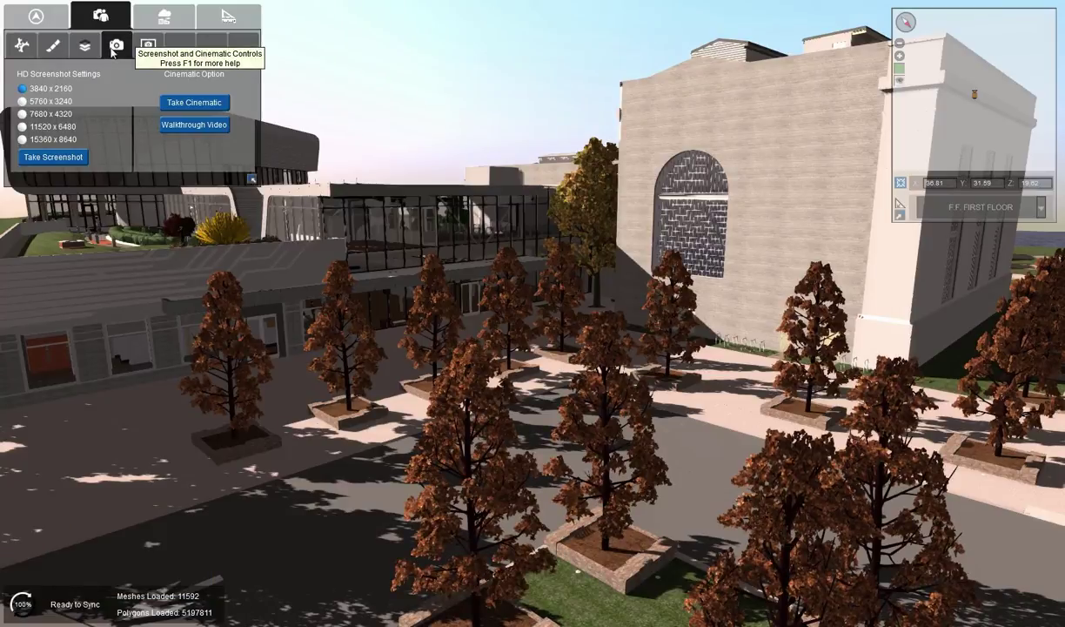
{"action": "left_click", "coordinate": [204, 105]}
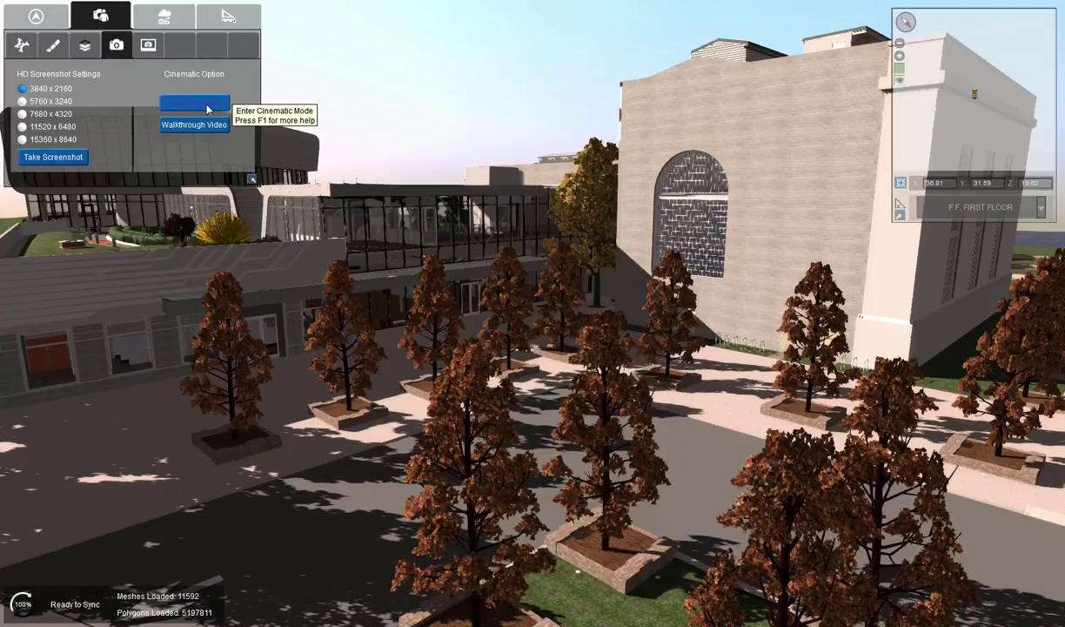
{"action": "left_click", "coordinate": [207, 106]}
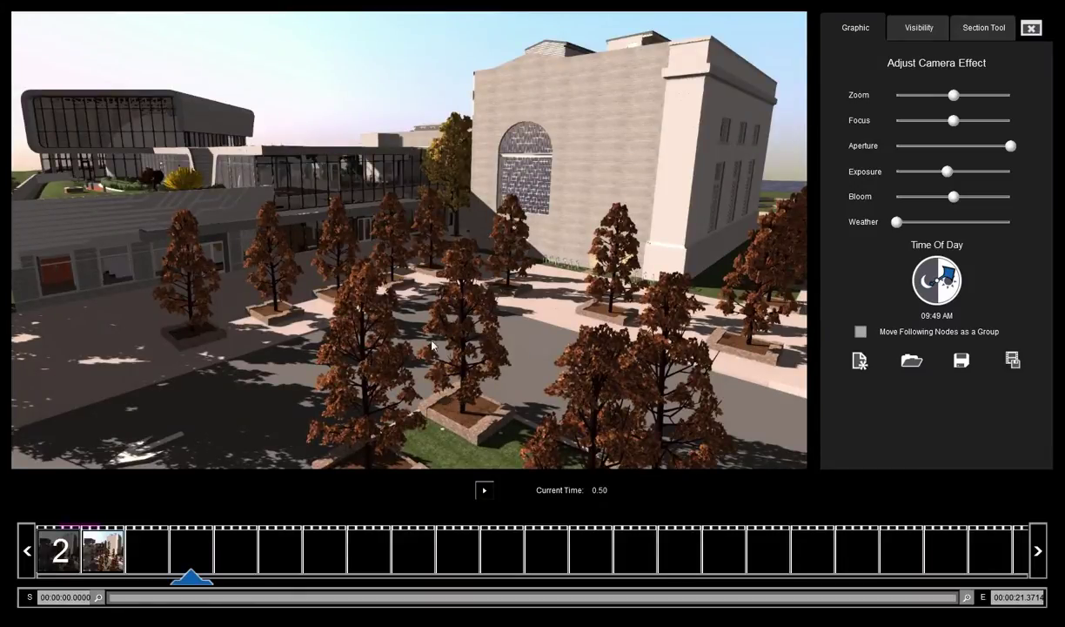
{"action": "left_click_drag", "start_coordinate": [447, 346], "coordinate": [465, 297]}
{"action": "right_click_drag", "start_coordinate": [467, 296], "coordinate": [425, 278]}
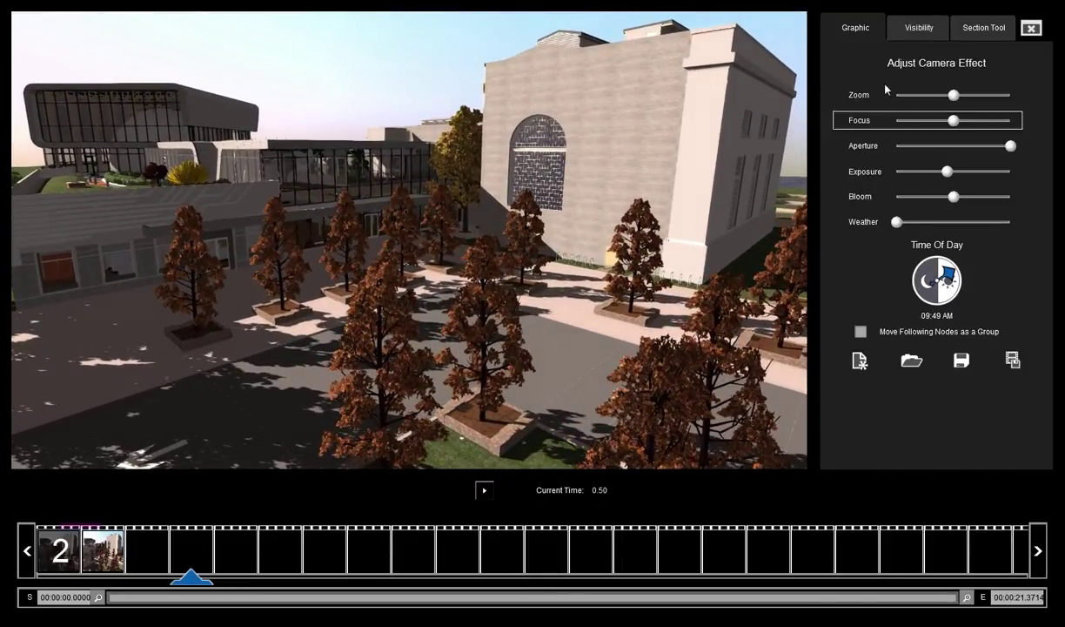
{"action": "left_click", "coordinate": [909, 27]}
{"action": "left_click", "coordinate": [1003, 29]}
{"action": "left_click", "coordinate": [920, 31]}
{"action": "left_click", "coordinate": [842, 35]}
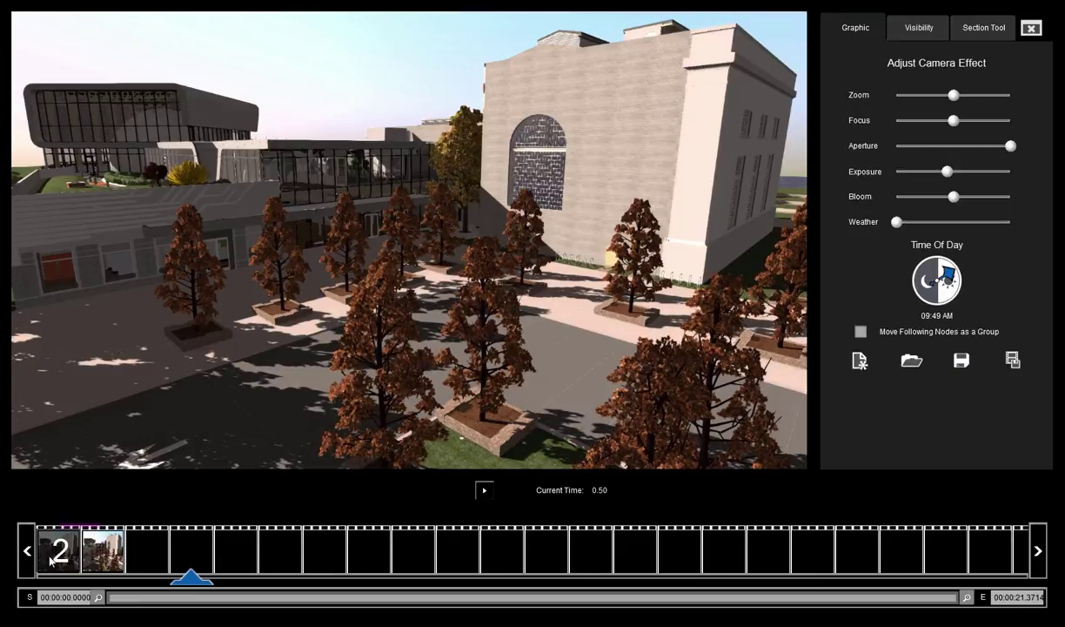
Start a new movie project and add the courtyard view as the first camera node at 0 seconds.
{"action": "left_click", "coordinate": [860, 362]}
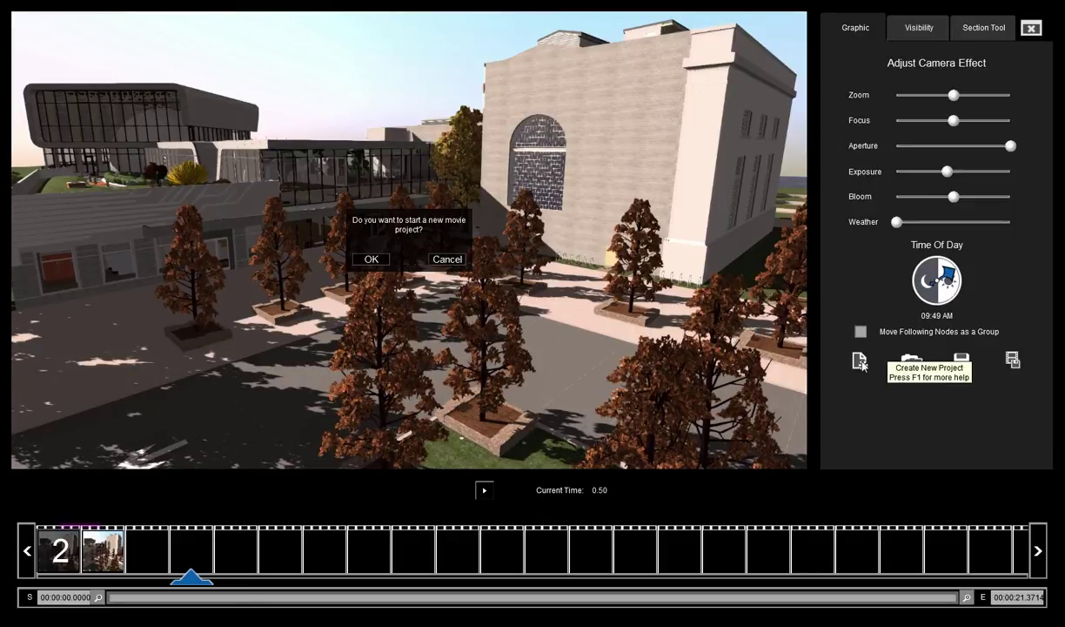
{"action": "left_click", "coordinate": [371, 259]}
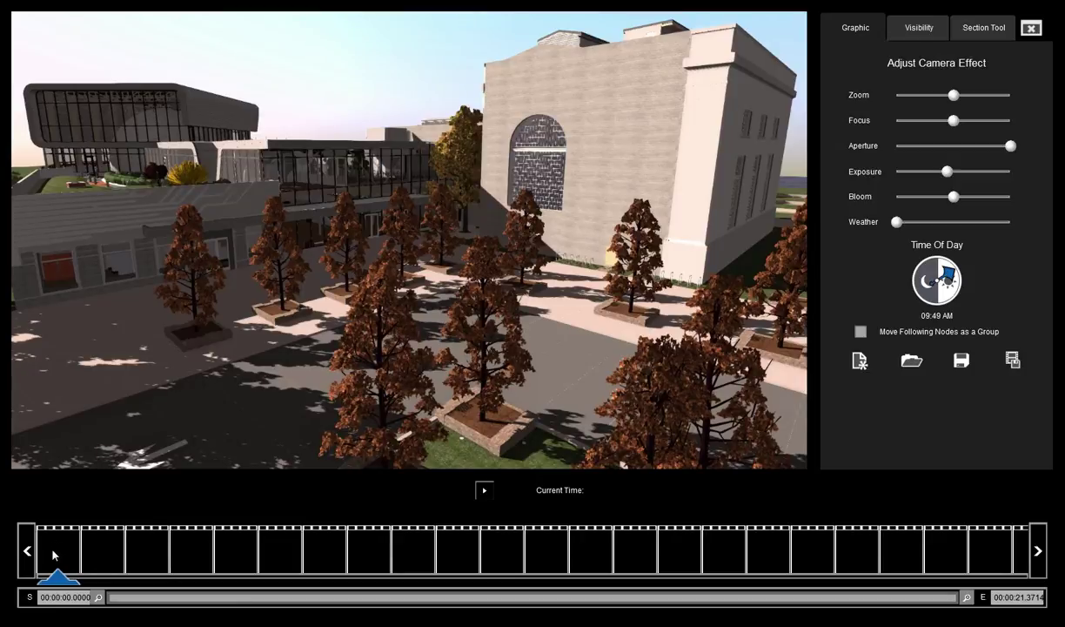
{"action": "left_click", "coordinate": [95, 561]}
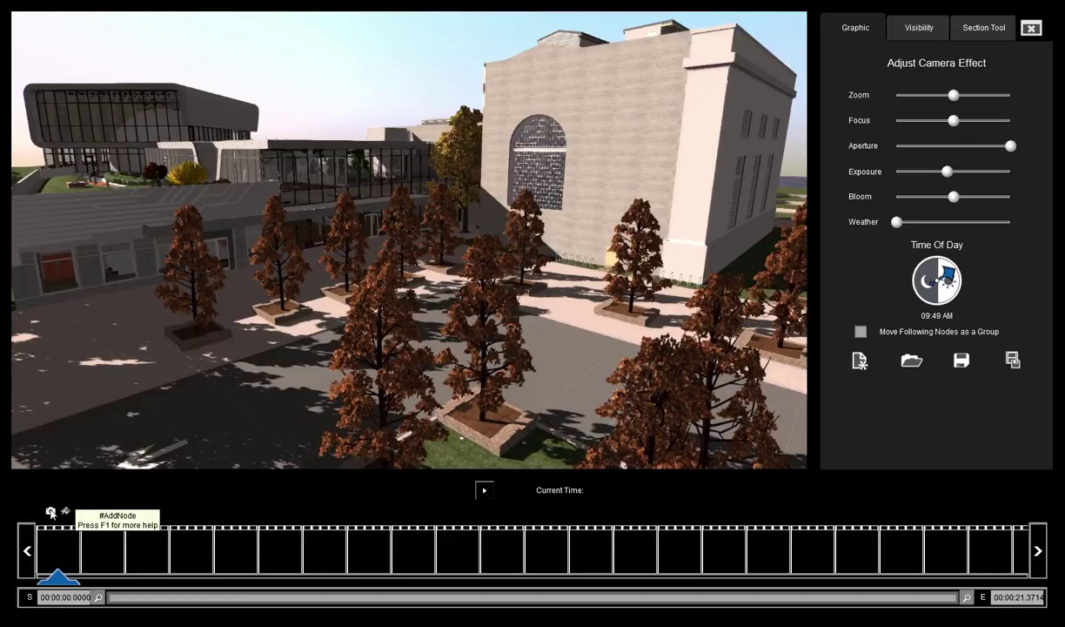
{"action": "left_click", "coordinate": [51, 512]}
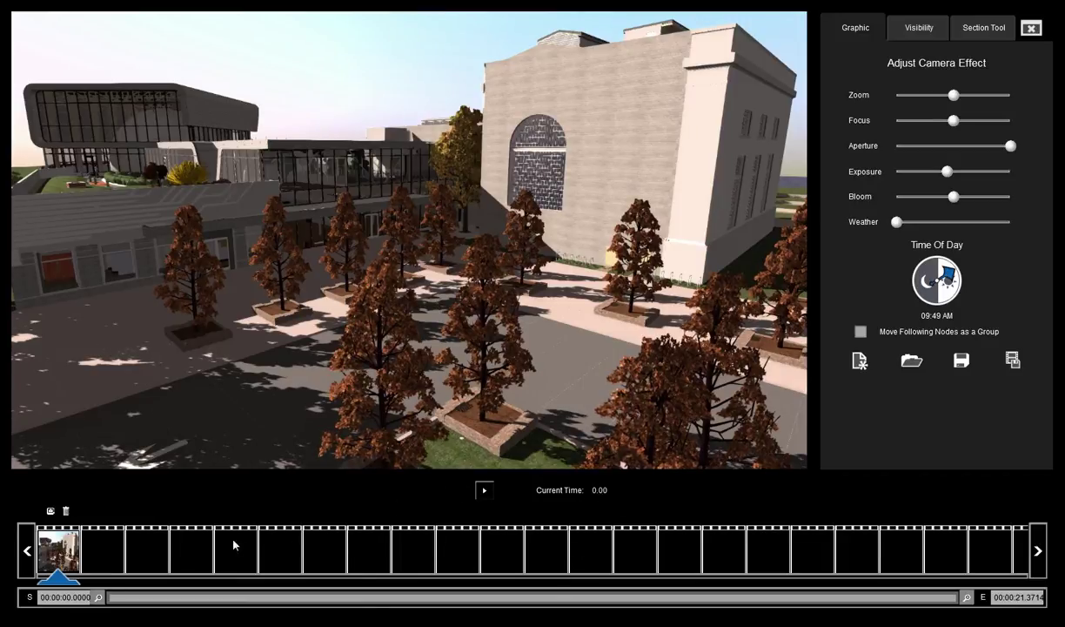
Add a camera node at 3 seconds with the camera moved forward between the trees facing the glass facade.
{"action": "left_click", "coordinate": [188, 553]}
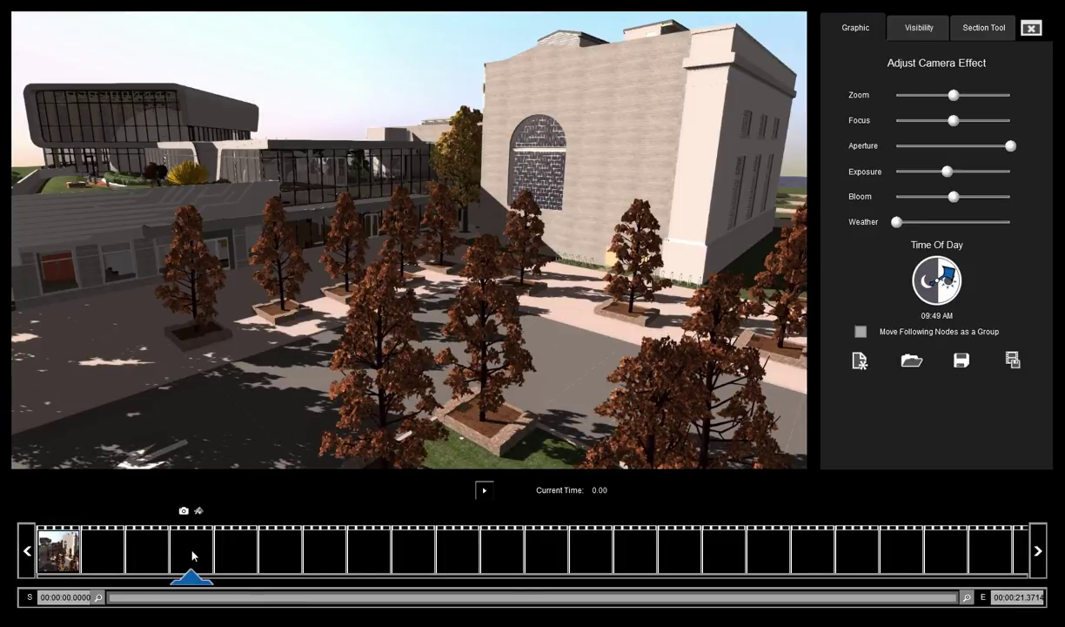
{"action": "key", "text": "w"}
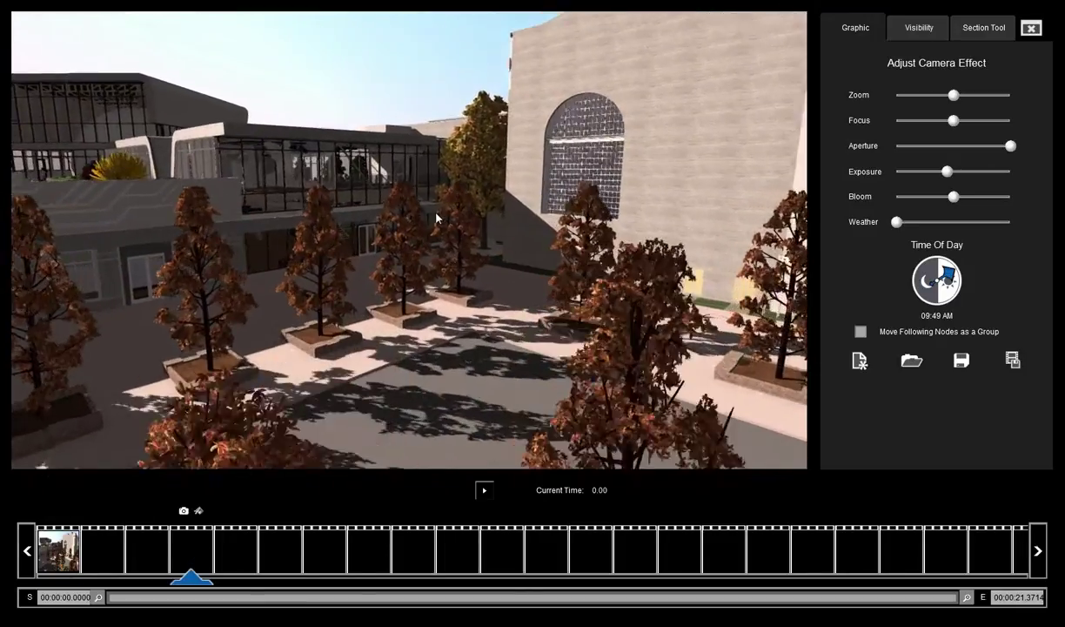
{"action": "key", "text": "w"}
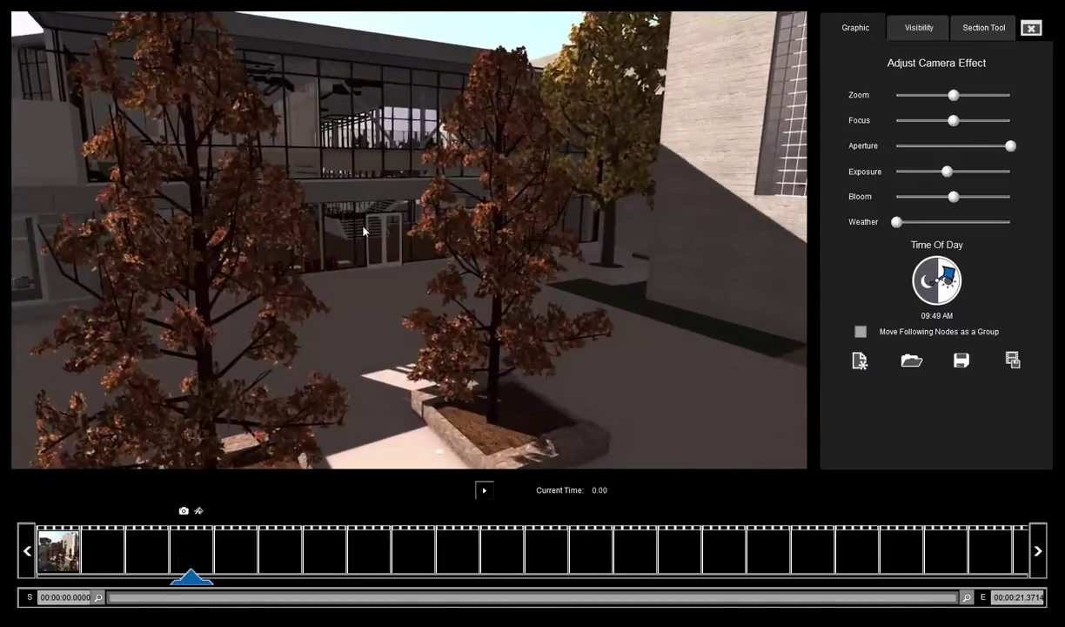
{"action": "key", "text": "w"}
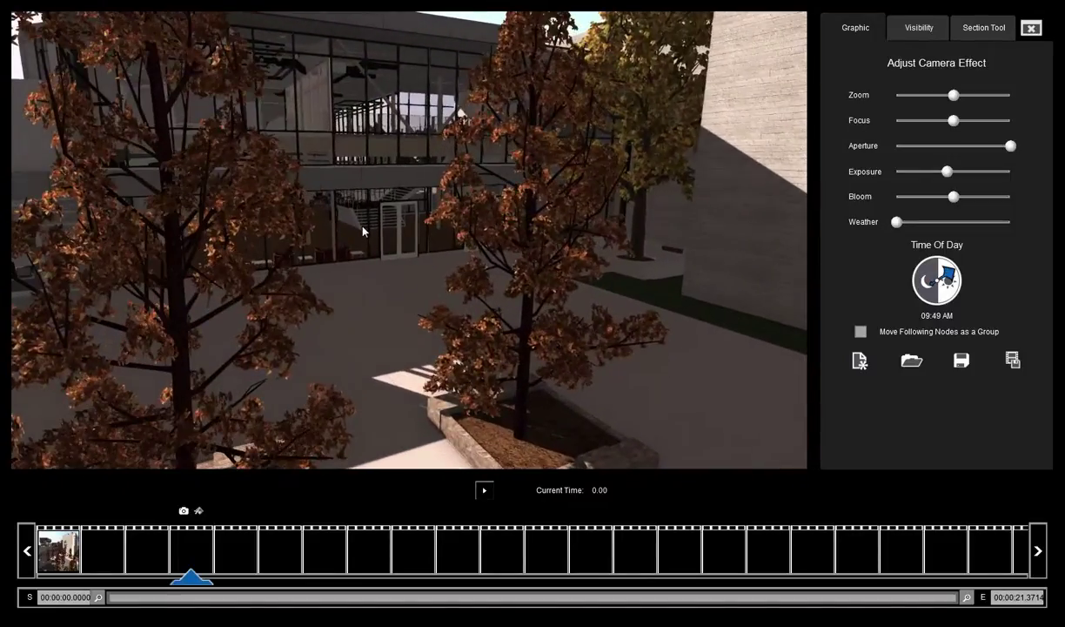
{"action": "left_click", "coordinate": [184, 513]}
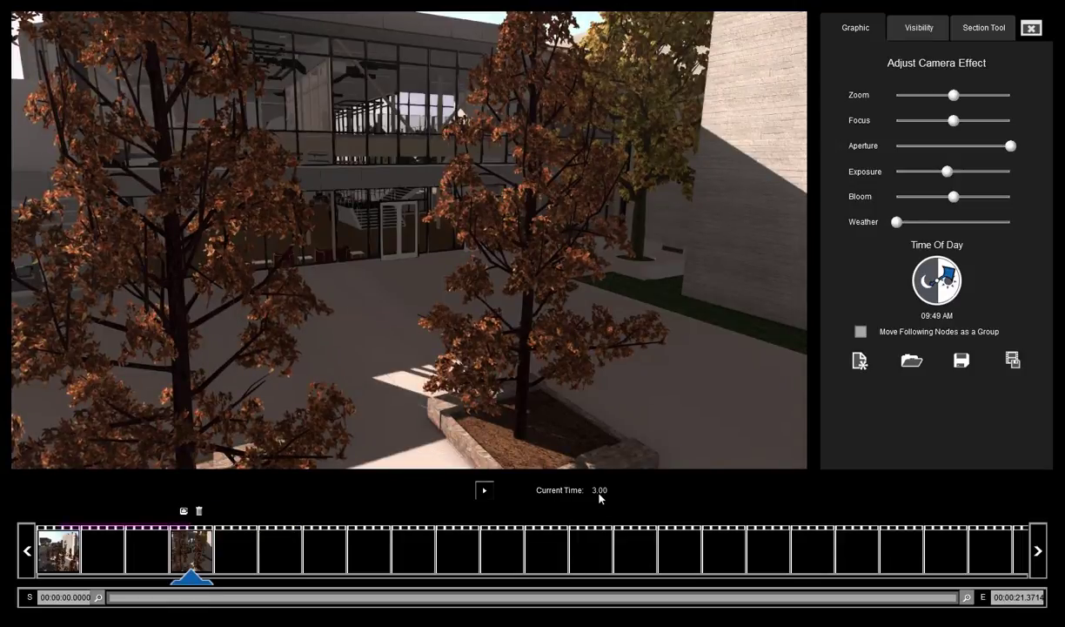
Compare the 0-second and 3-second nodes and scrub the timeline to preview the camera motion between them.
{"action": "left_click", "coordinate": [54, 551]}
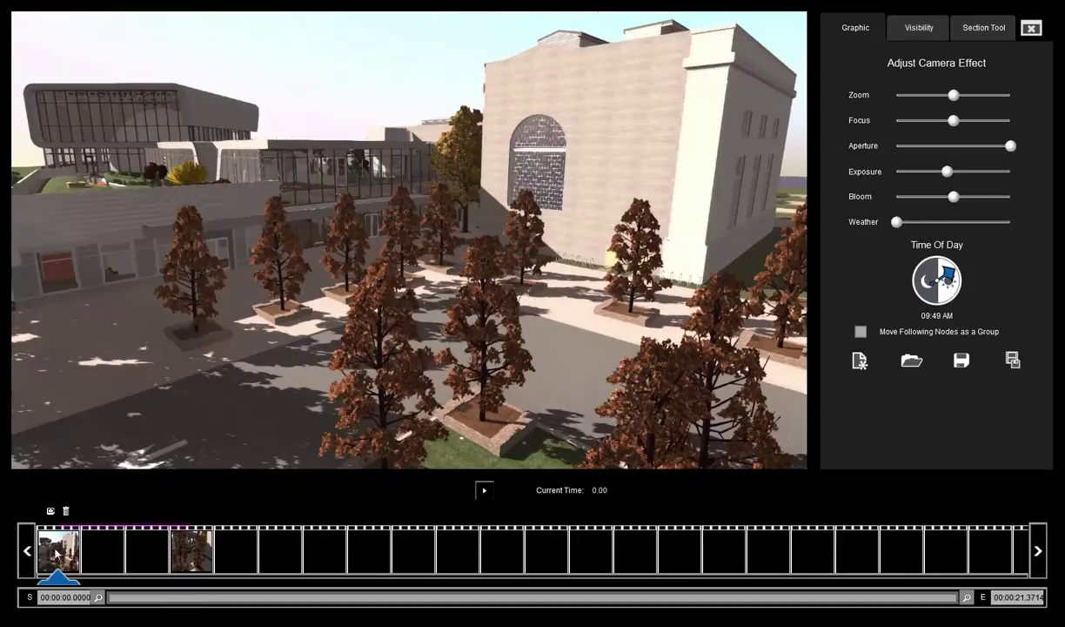
{"action": "left_click", "coordinate": [200, 559]}
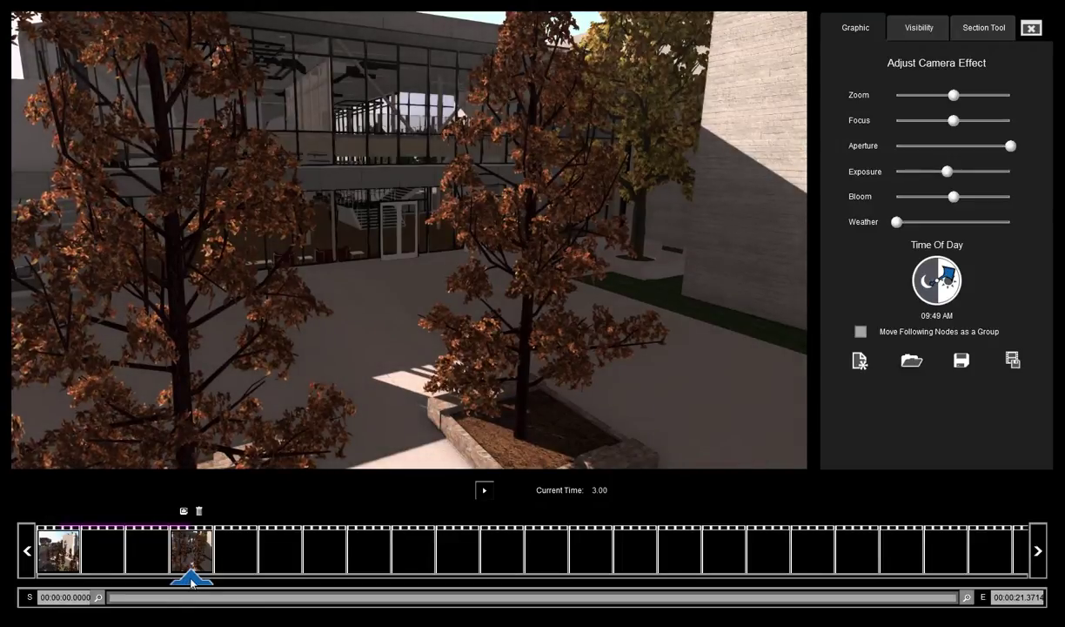
{"action": "mouse_move", "coordinate": [192, 582]}
{"action": "left_mouse_down"}
{"action": "mouse_move", "coordinate": [19, 593]}
{"action": "mouse_move", "coordinate": [169, 576]}
{"action": "left_mouse_up"}
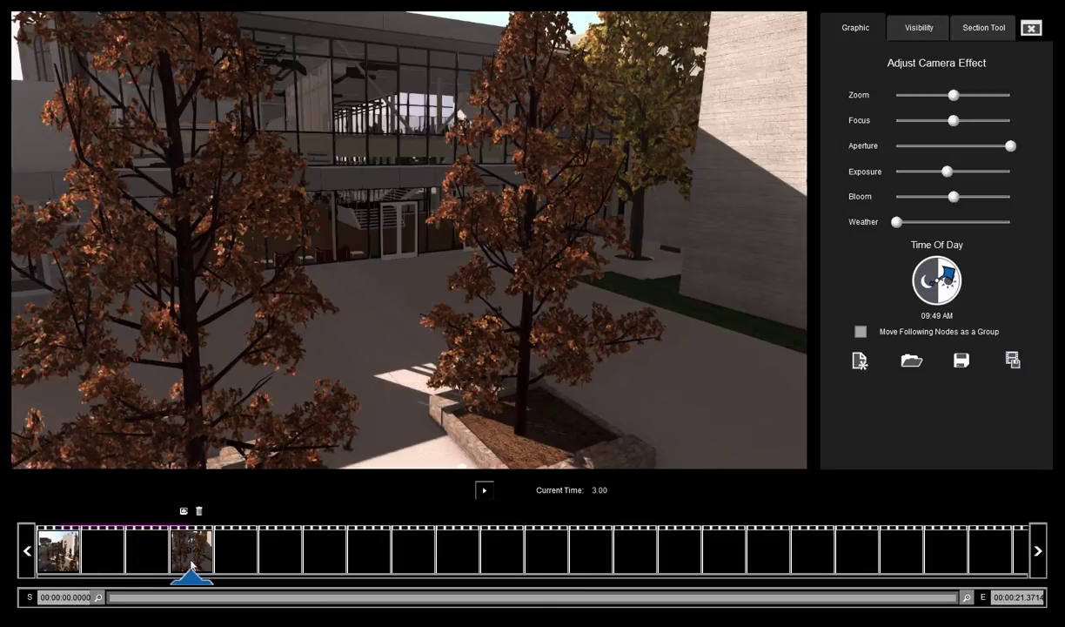
{"action": "left_click", "coordinate": [185, 539]}
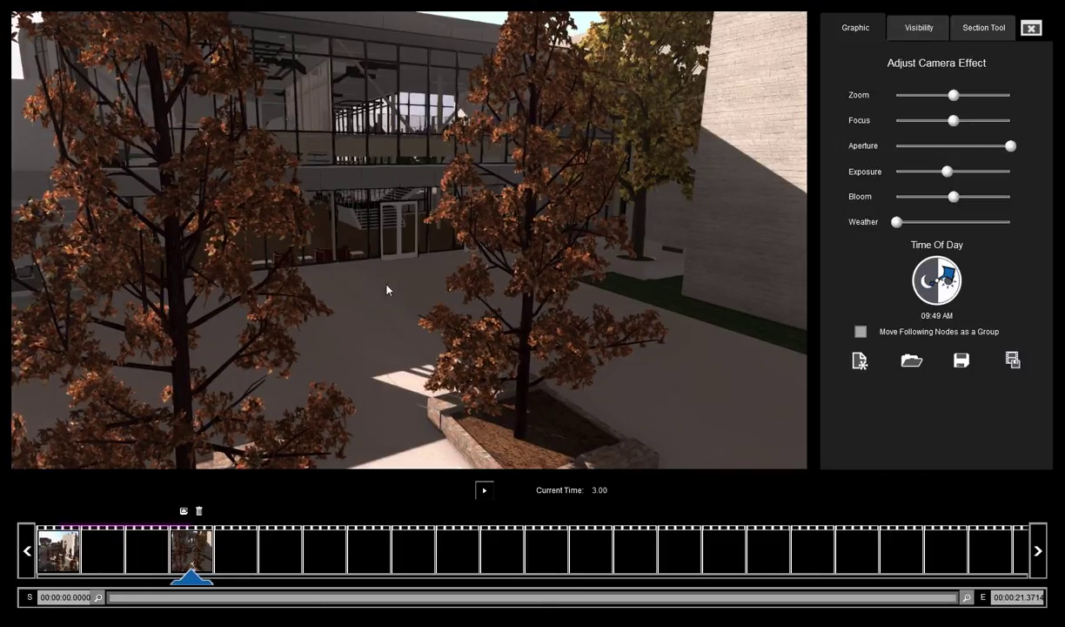
Move the camera up to the closed glass entrance doors and add a node at 6 seconds.
{"action": "scroll", "coordinate": [400, 235], "scroll_direction": "up", "scroll_amount": 5}
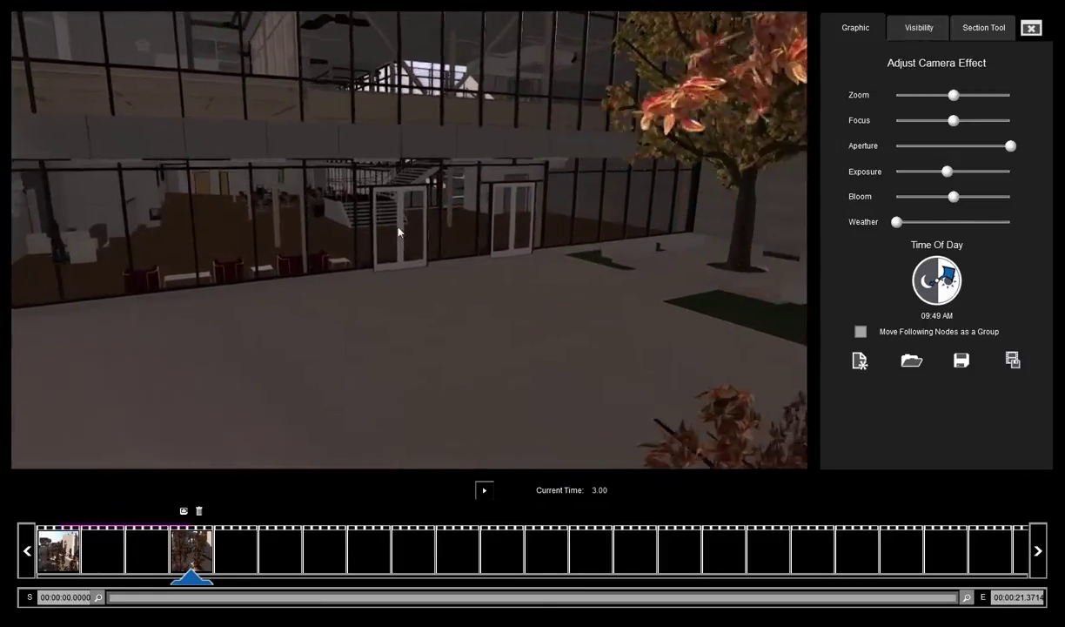
{"action": "key", "text": "w"}
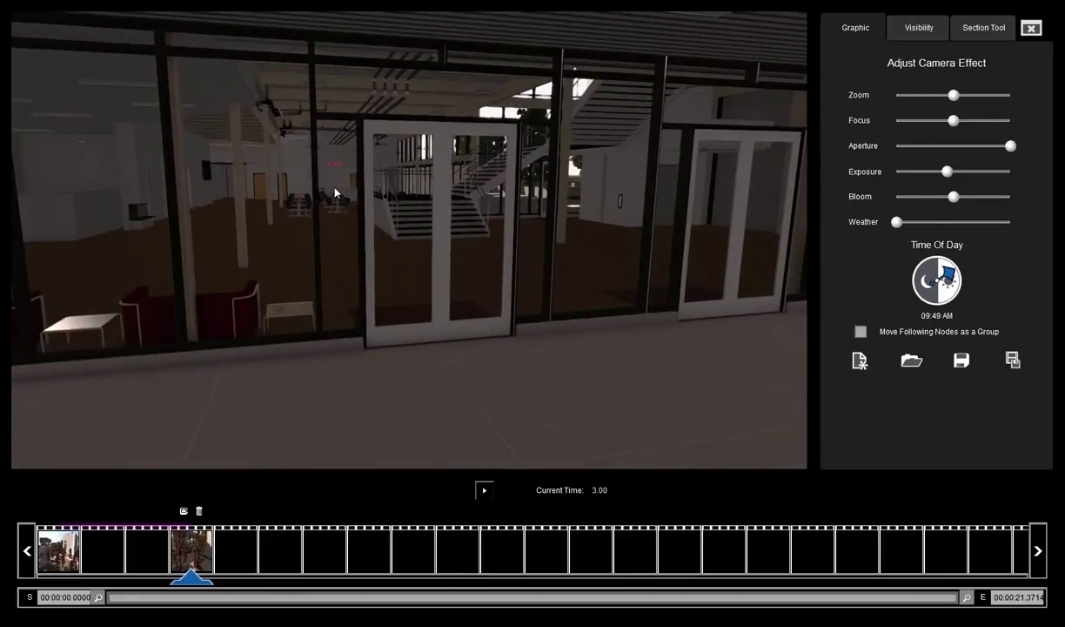
{"action": "key", "text": "w"}
{"action": "key", "text": "w"}
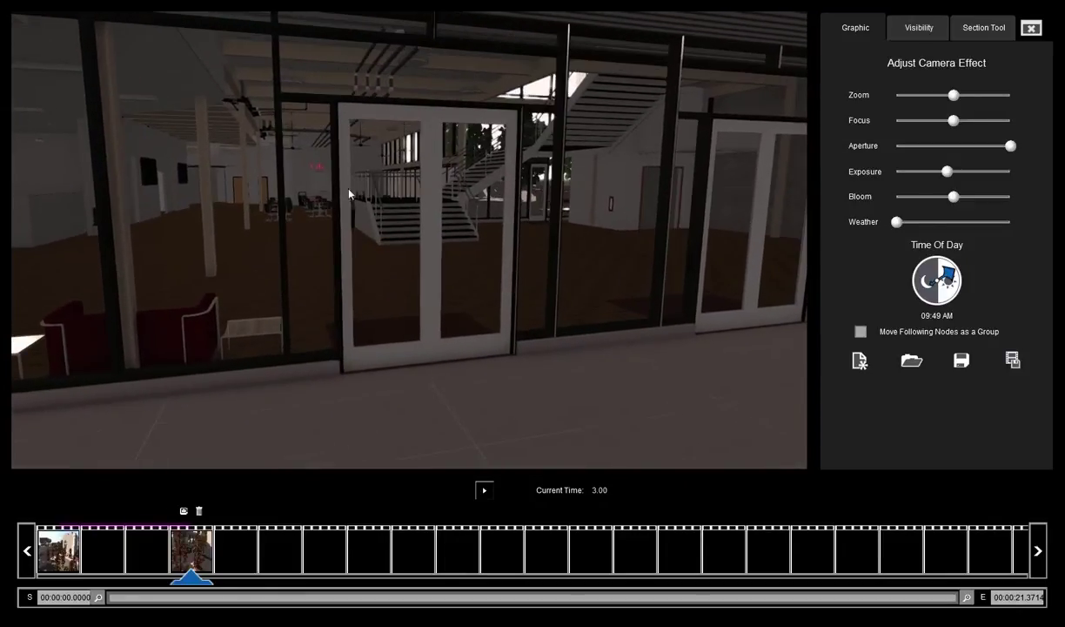
{"action": "left_click", "coordinate": [327, 548]}
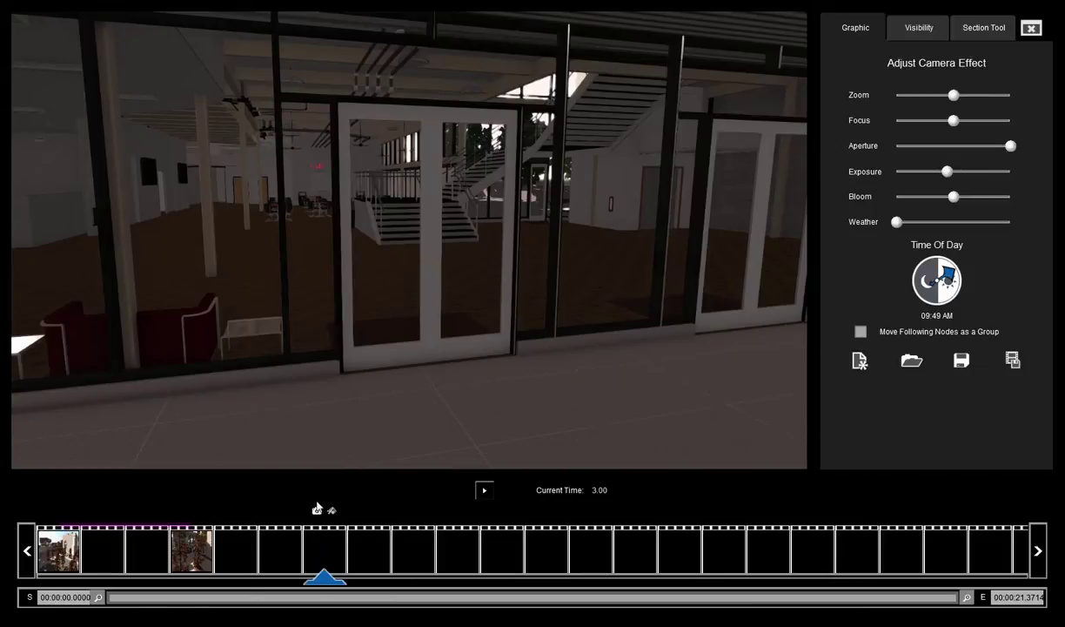
{"action": "left_click", "coordinate": [317, 512]}
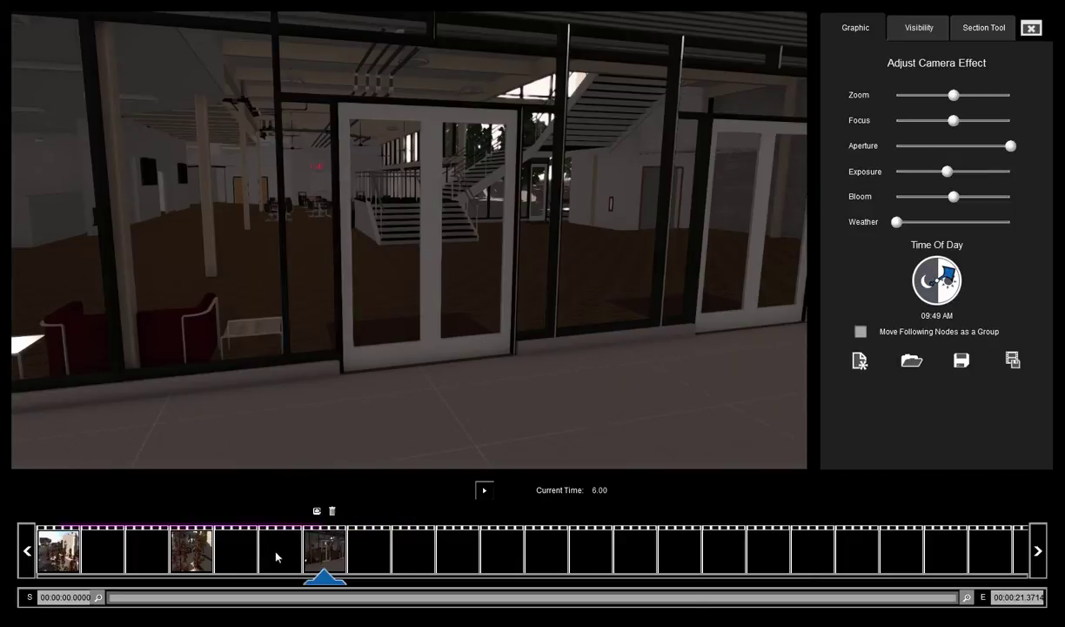
Open the entrance double doors and add a node at 7 seconds from the same camera position.
{"action": "left_click", "coordinate": [373, 557]}
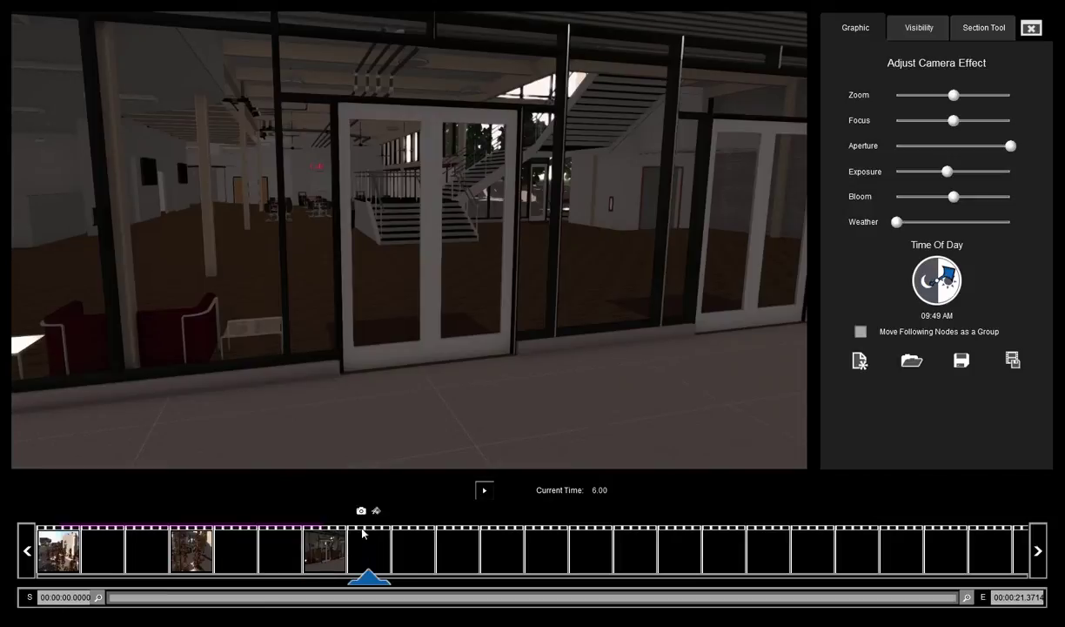
{"action": "left_click", "coordinate": [432, 253]}
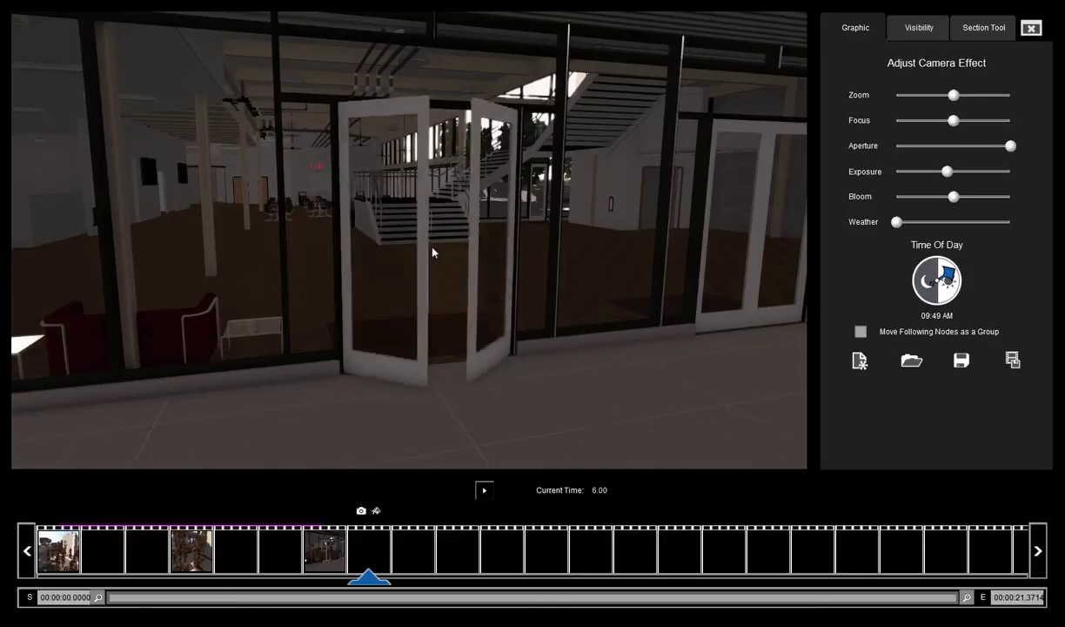
{"action": "left_click", "coordinate": [362, 509]}
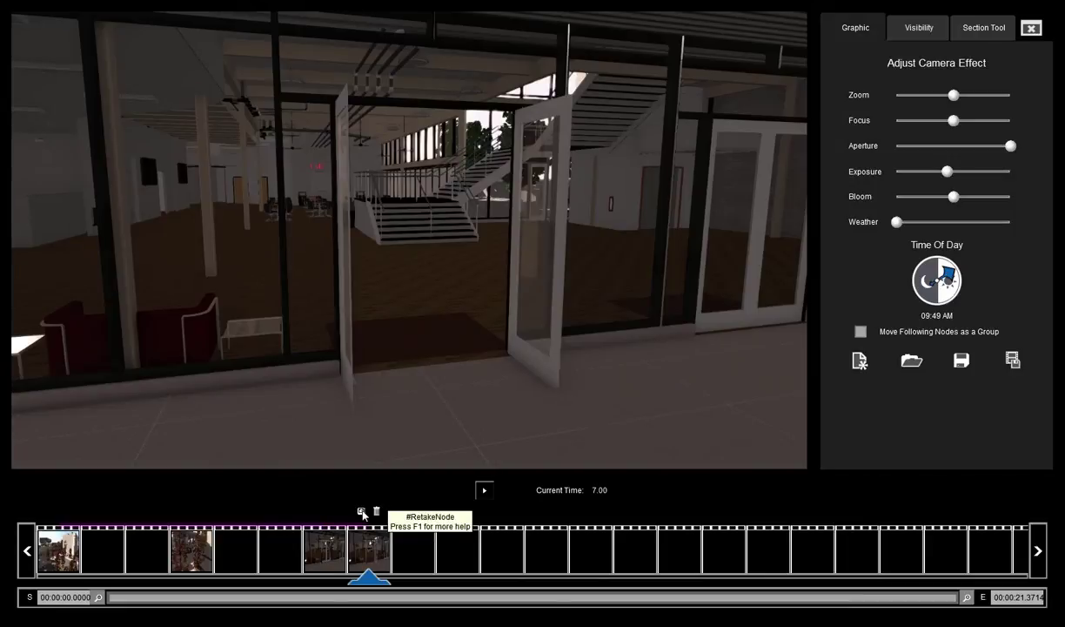
Compare the 6-second and 7-second nodes to check the door states.
{"action": "left_click", "coordinate": [319, 553]}
{"action": "left_click", "coordinate": [376, 559]}
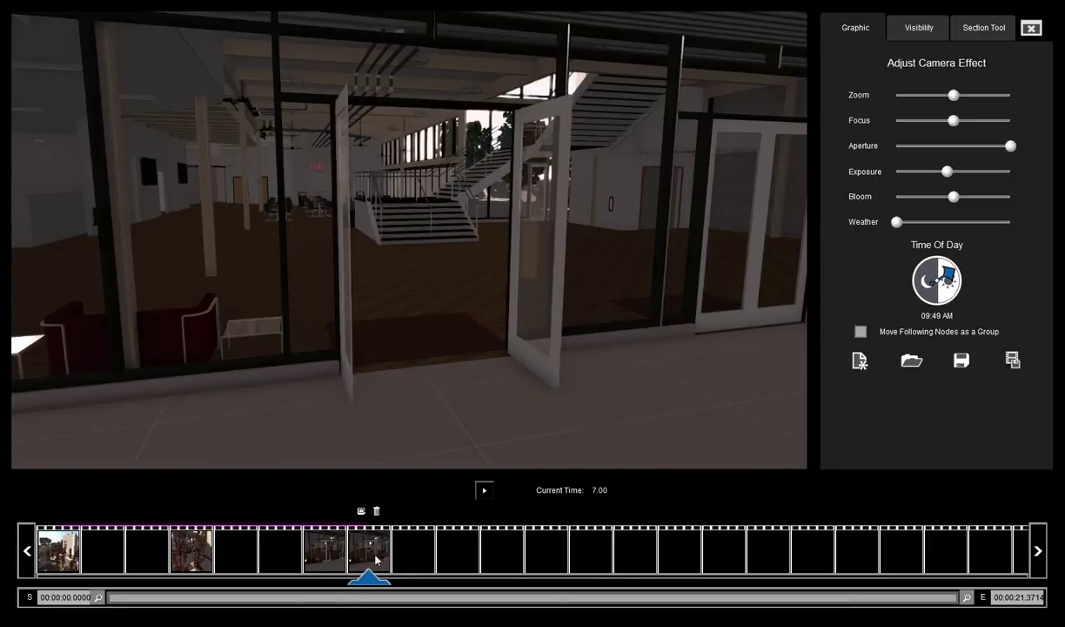
{"action": "left_click", "coordinate": [332, 560]}
{"action": "left_click", "coordinate": [376, 555]}
Add a node at 10 seconds with the camera inside facing the staircase, and play back the animation.
{"action": "left_click", "coordinate": [510, 554]}
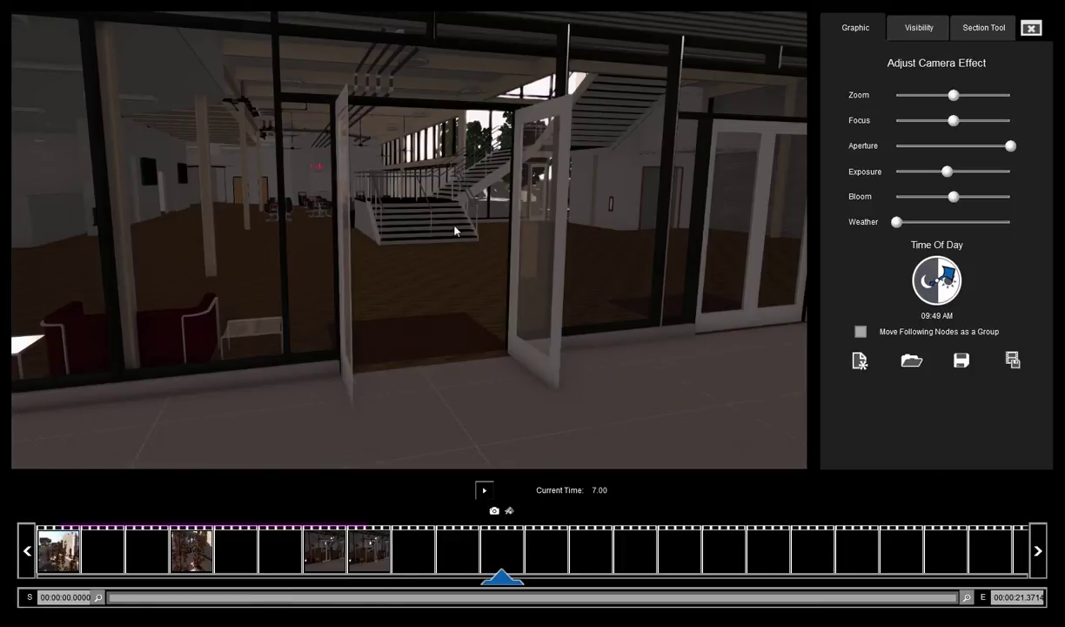
{"action": "scroll", "coordinate": [422, 194], "scroll_direction": "up", "scroll_amount": 5}
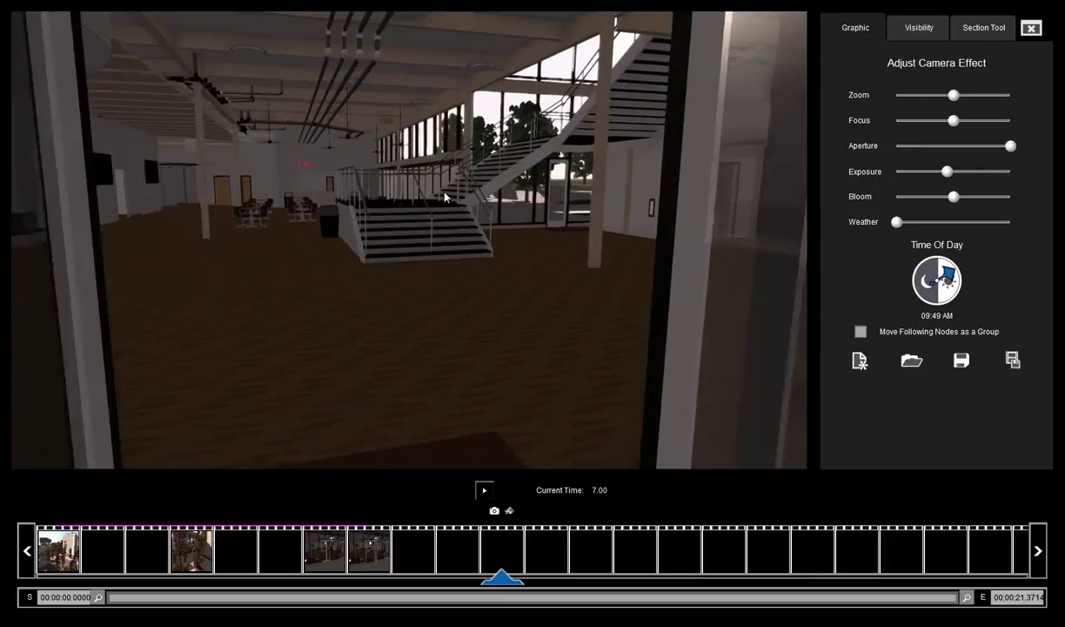
{"action": "key", "text": "w"}
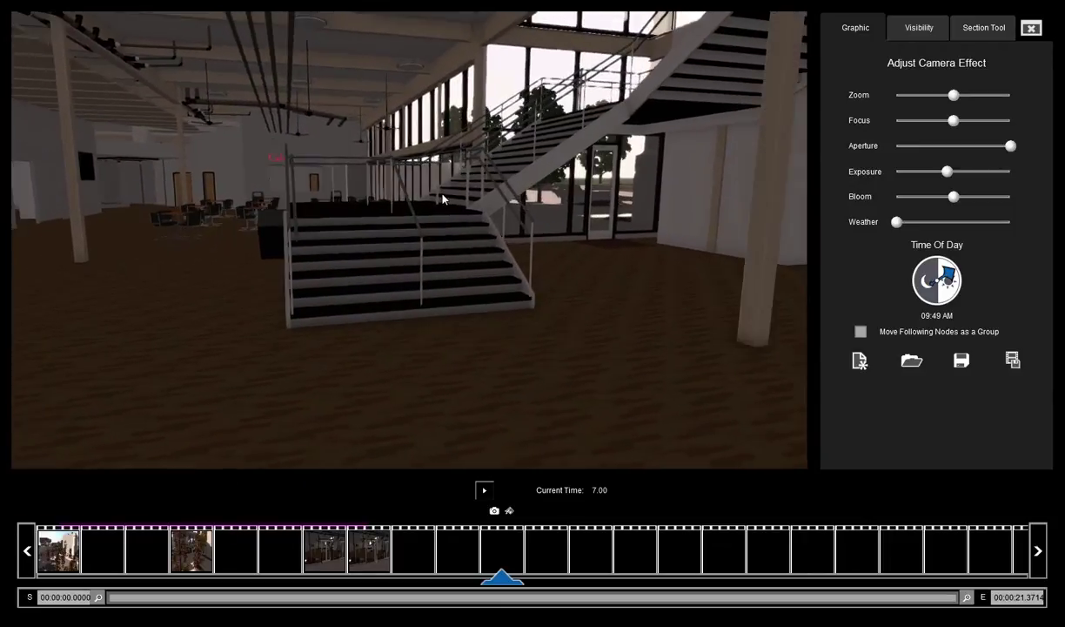
{"action": "left_click", "coordinate": [494, 512]}
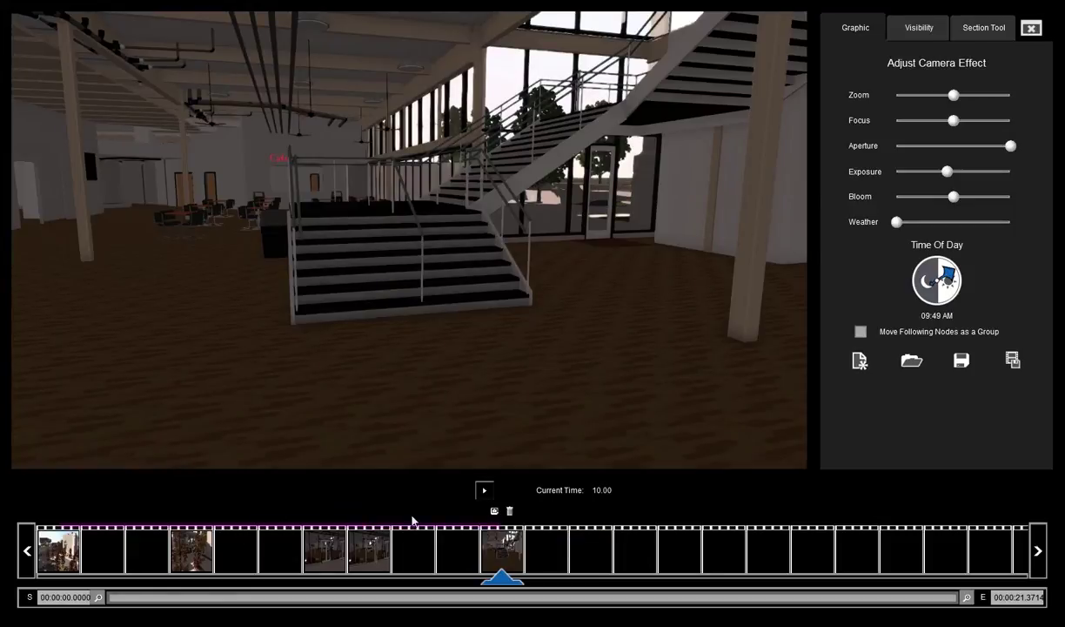
{"action": "left_click", "coordinate": [486, 491]}
Add a node at 14 seconds with the time of day set to 08:54 PM, and scrub the timeline to preview it.
{"action": "left_click", "coordinate": [679, 556]}
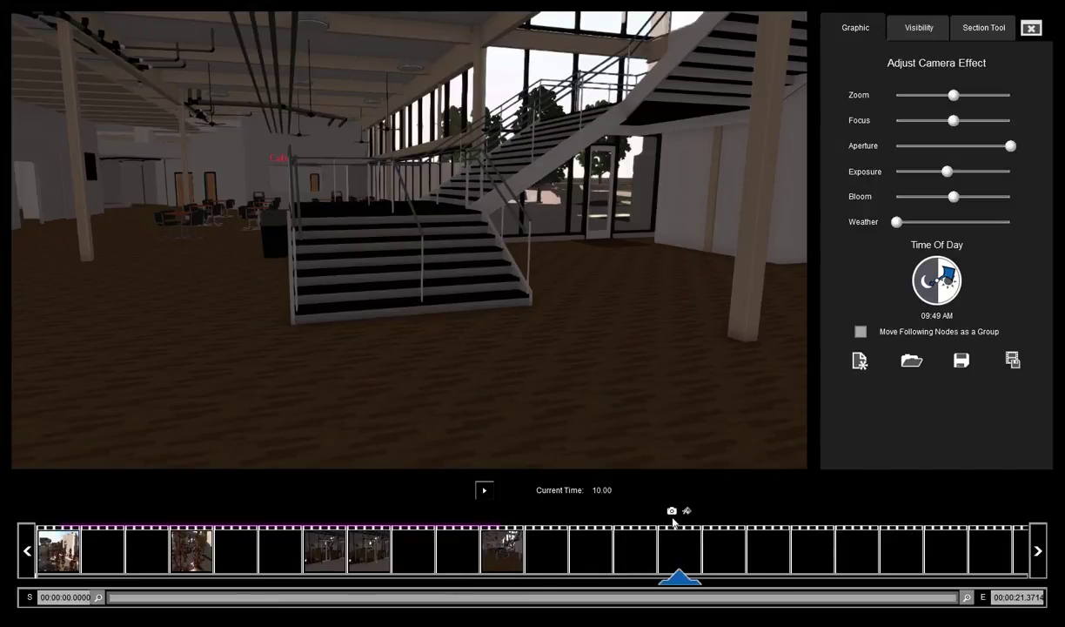
{"action": "left_click_drag", "start_coordinate": [948, 275], "coordinate": [929, 295]}
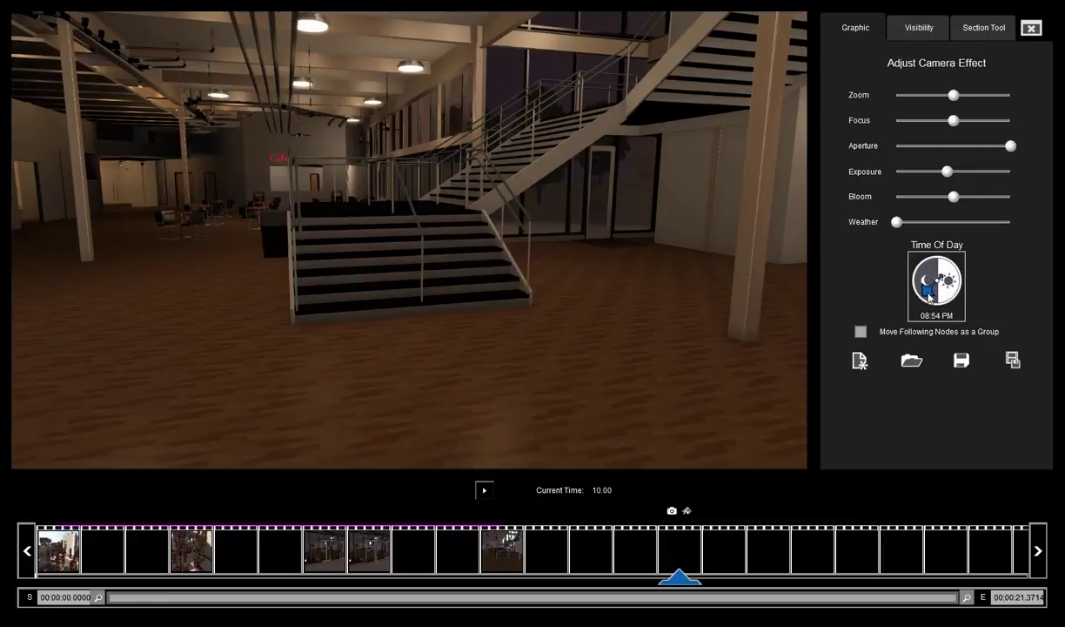
{"action": "left_click", "coordinate": [673, 513]}
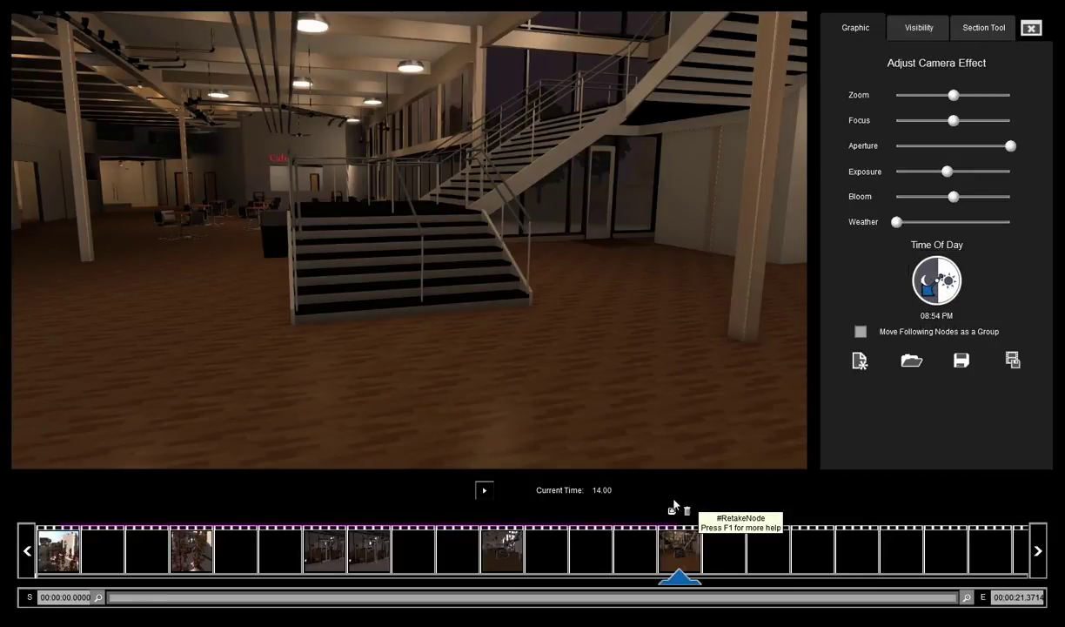
{"action": "mouse_move", "coordinate": [681, 580]}
{"action": "left_mouse_down"}
{"action": "mouse_move", "coordinate": [478, 585]}
{"action": "mouse_move", "coordinate": [677, 559]}
{"action": "mouse_move", "coordinate": [644, 561]}
{"action": "mouse_move", "coordinate": [658, 559]}
{"action": "left_mouse_up"}
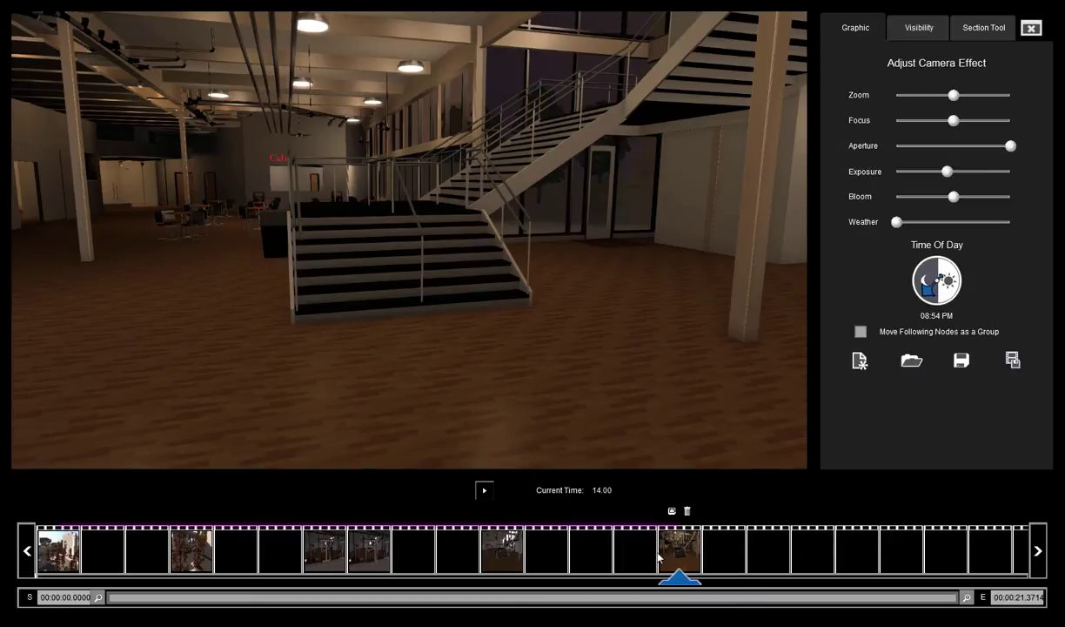
Add a split node at 15 seconds that cuts from the staircase to a night exterior view, and compare its two halves.
{"action": "left_click", "coordinate": [726, 558]}
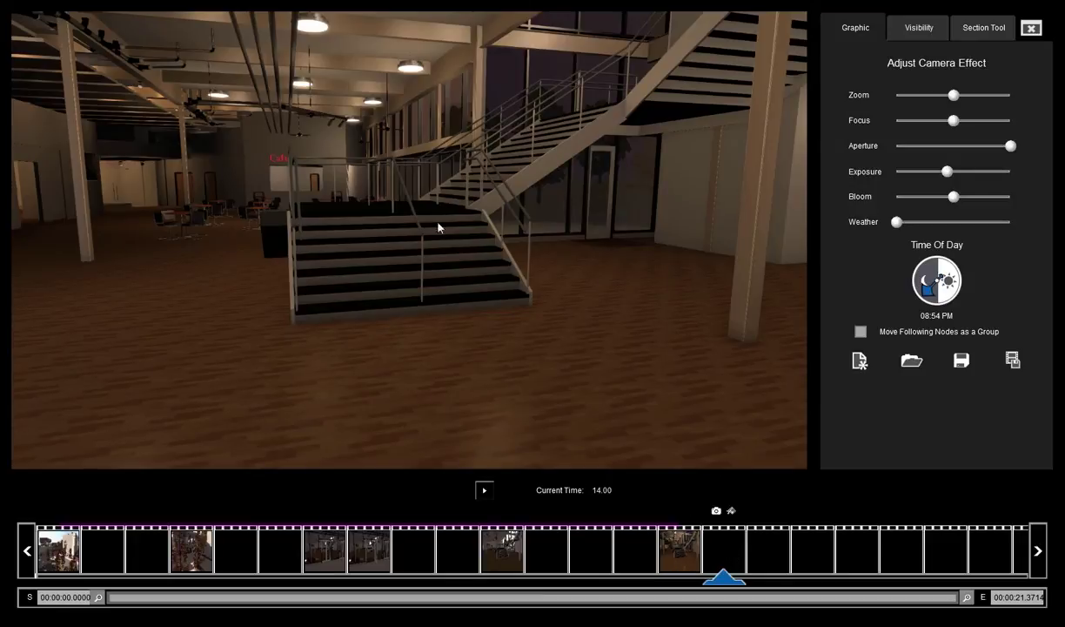
{"action": "left_click", "coordinate": [732, 516]}
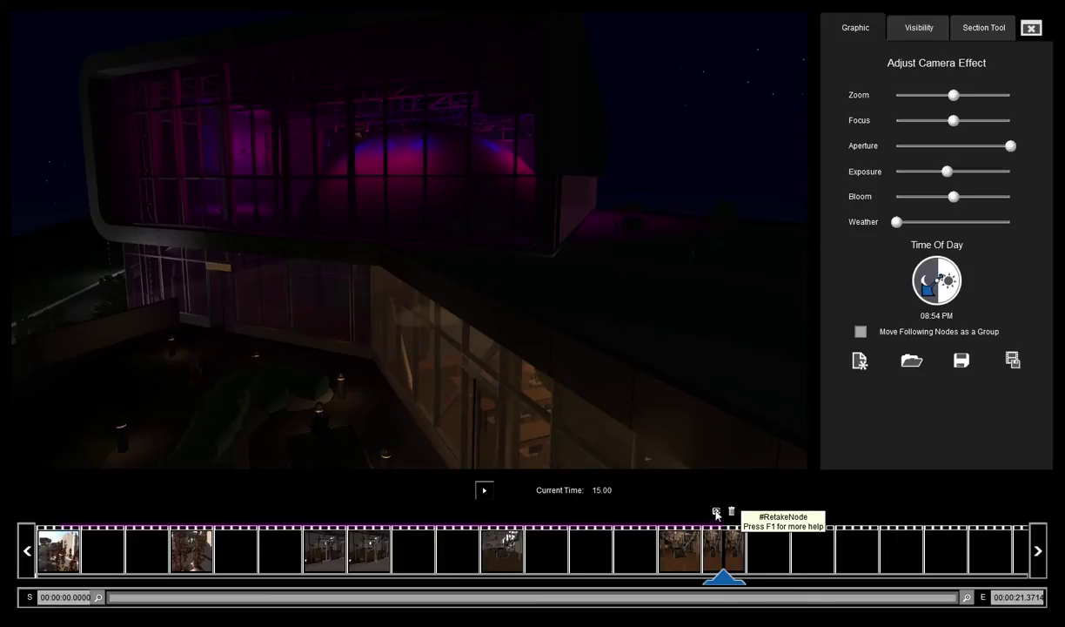
{"action": "left_click", "coordinate": [716, 512]}
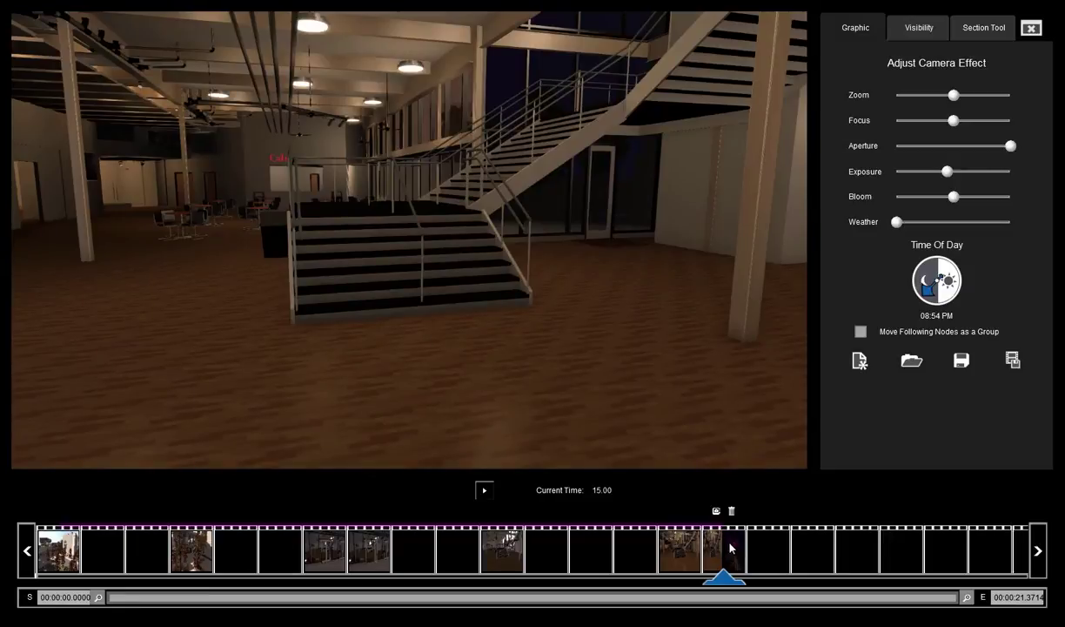
{"action": "left_click", "coordinate": [729, 542]}
{"action": "left_click", "coordinate": [707, 548]}
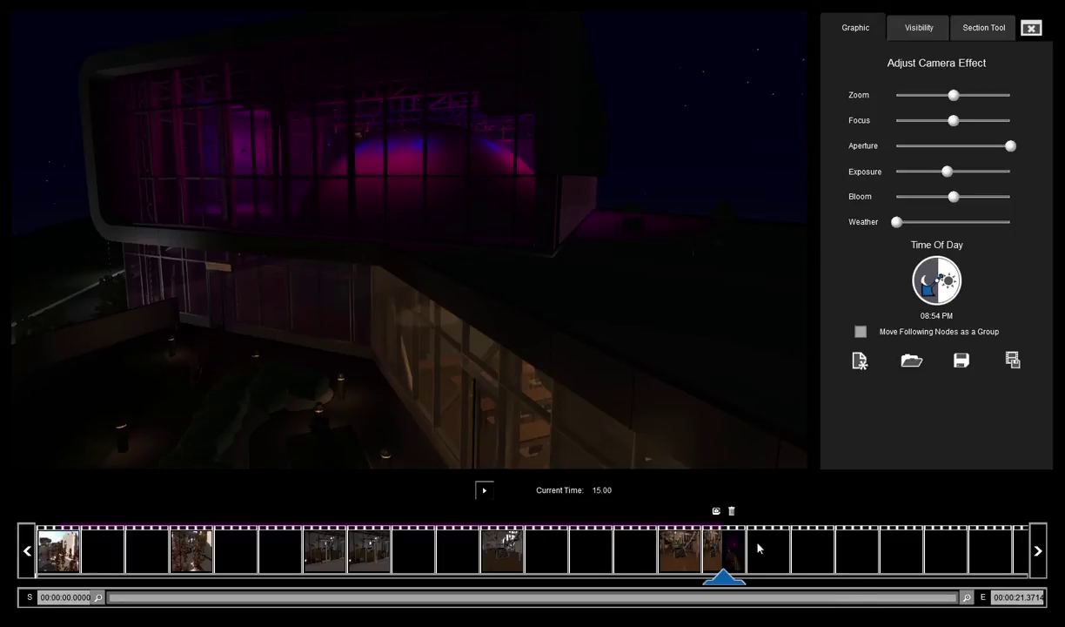
Add a node at 18 seconds facing the building's outer corner, with the weather set to maximum.
{"action": "left_click", "coordinate": [857, 555]}
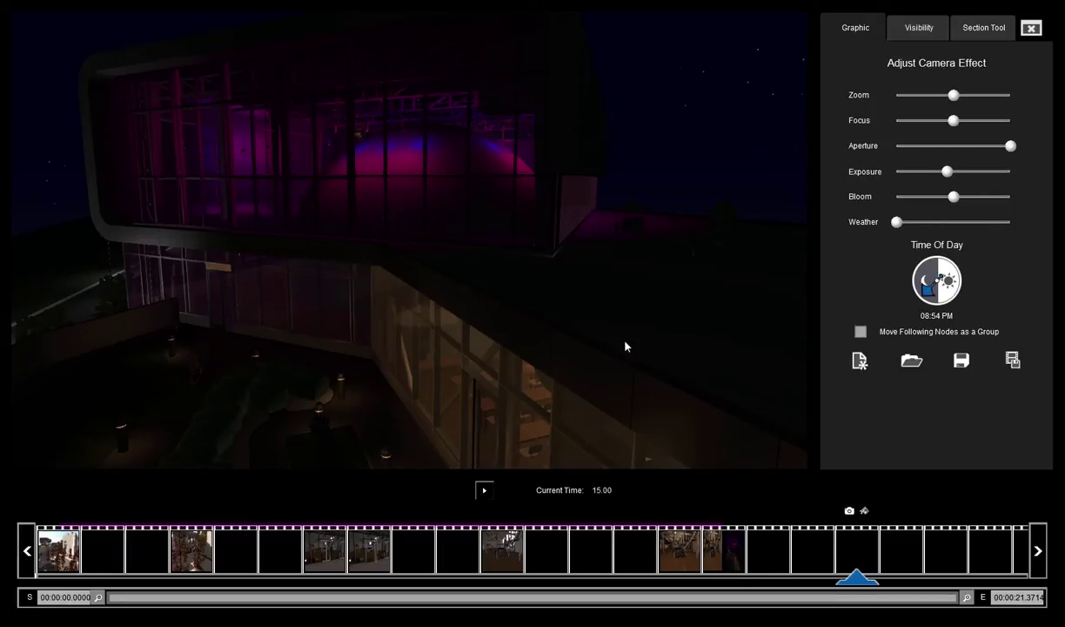
{"action": "middle_click_drag", "start_coordinate": [412, 203], "coordinate": [582, 245]}
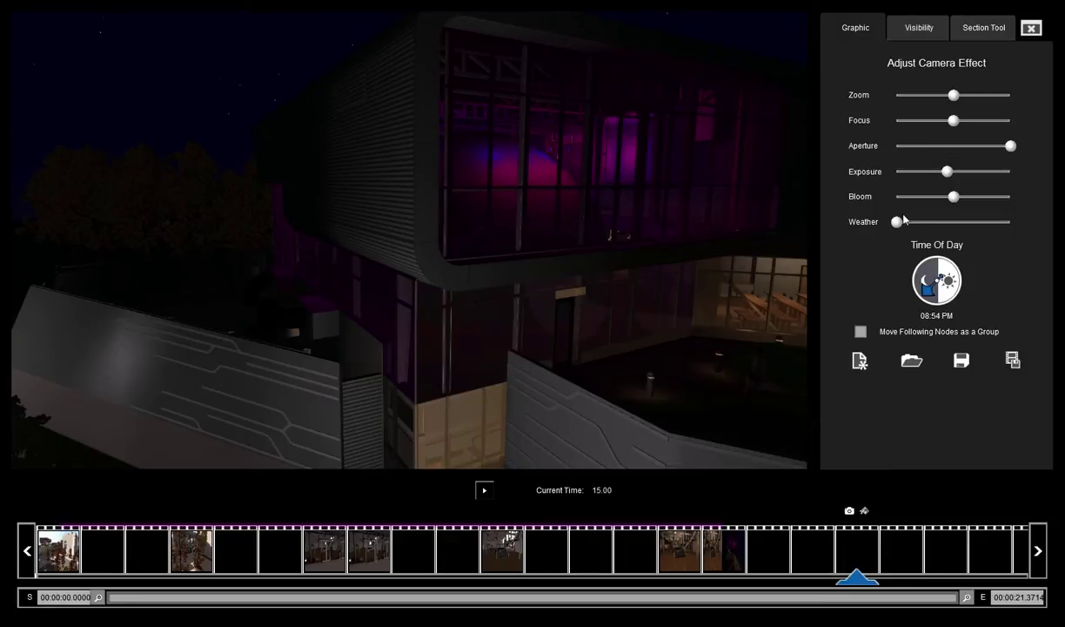
{"action": "left_click_drag", "start_coordinate": [898, 222], "coordinate": [1010, 223]}
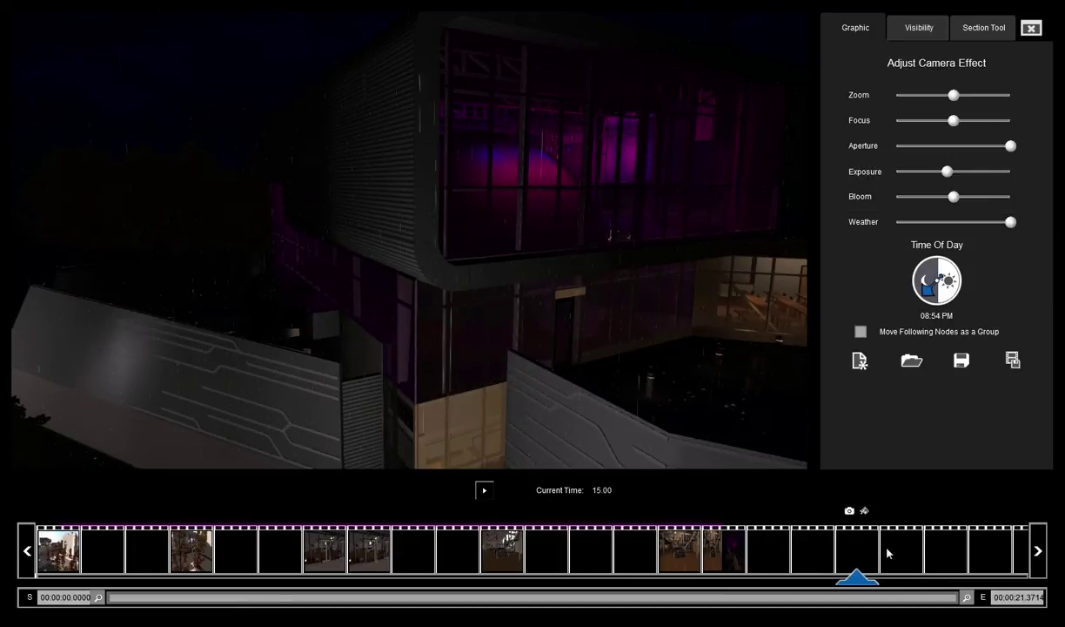
{"action": "left_click", "coordinate": [850, 512]}
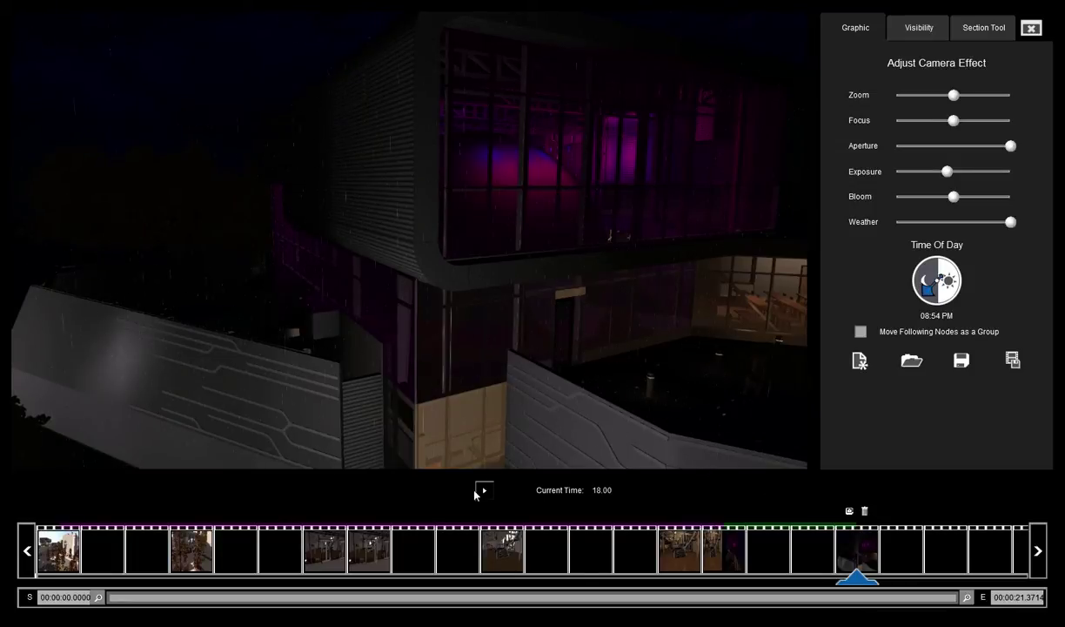
Play back the animation from the 10-second node, and stop it.
{"action": "left_click", "coordinate": [487, 535]}
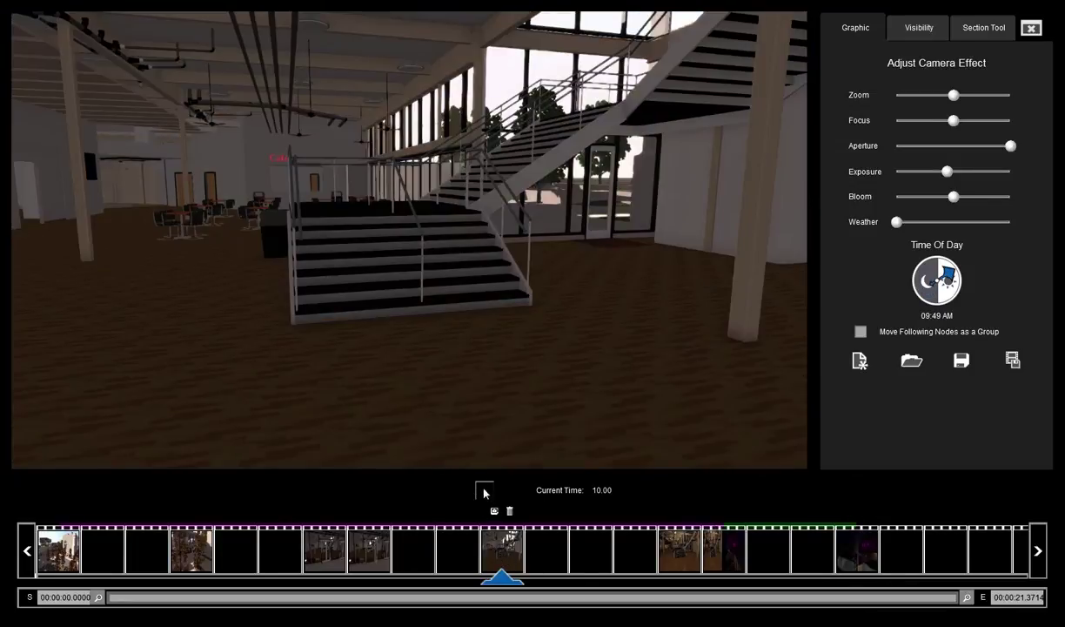
{"action": "left_click", "coordinate": [484, 494]}
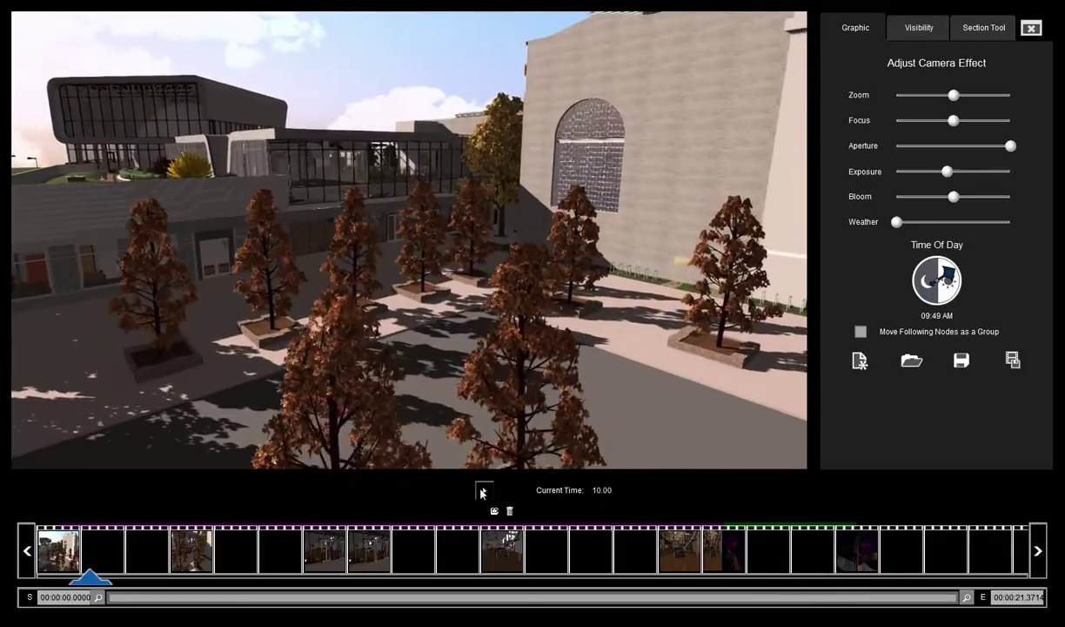
{"action": "left_click", "coordinate": [483, 493]}
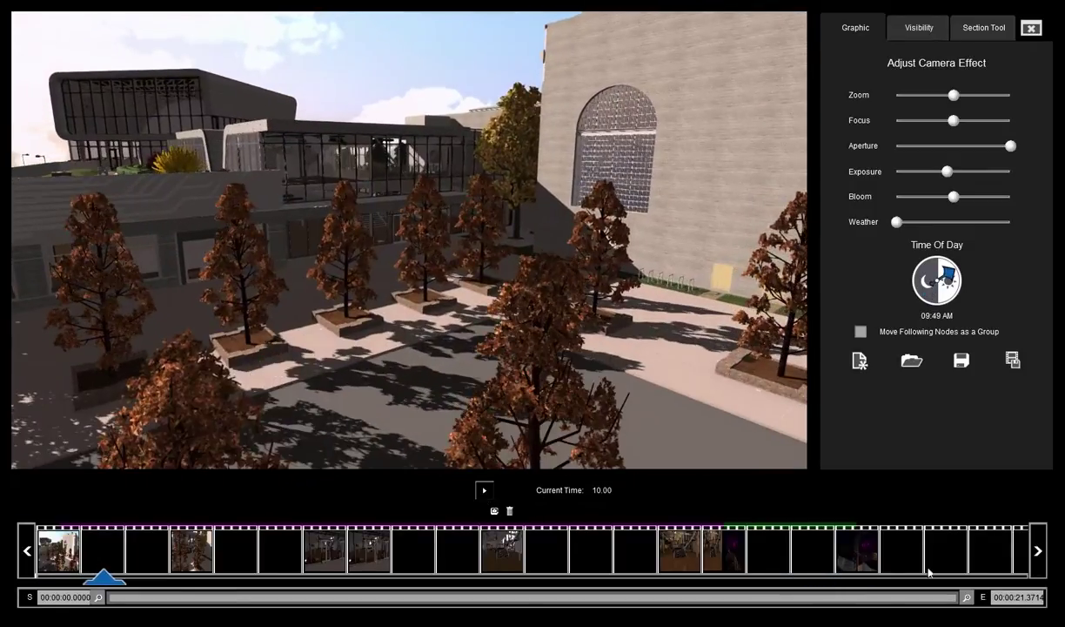
Move the 18-second node to 20 seconds, and preview the animation from the 15-second split node.
{"action": "left_click", "coordinate": [866, 557]}
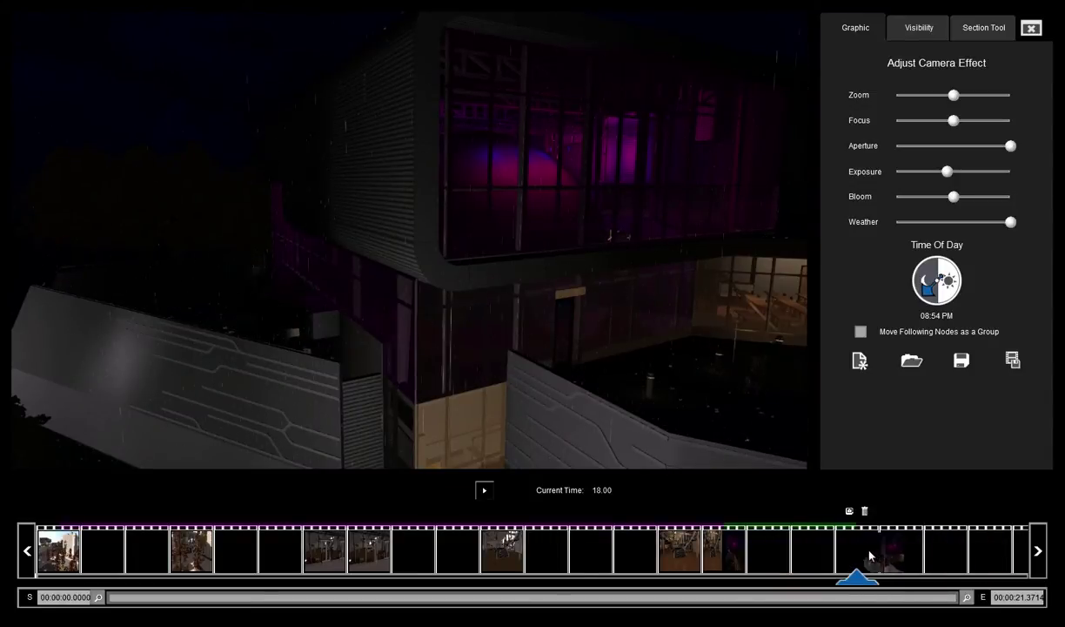
{"action": "left_click", "coordinate": [946, 560]}
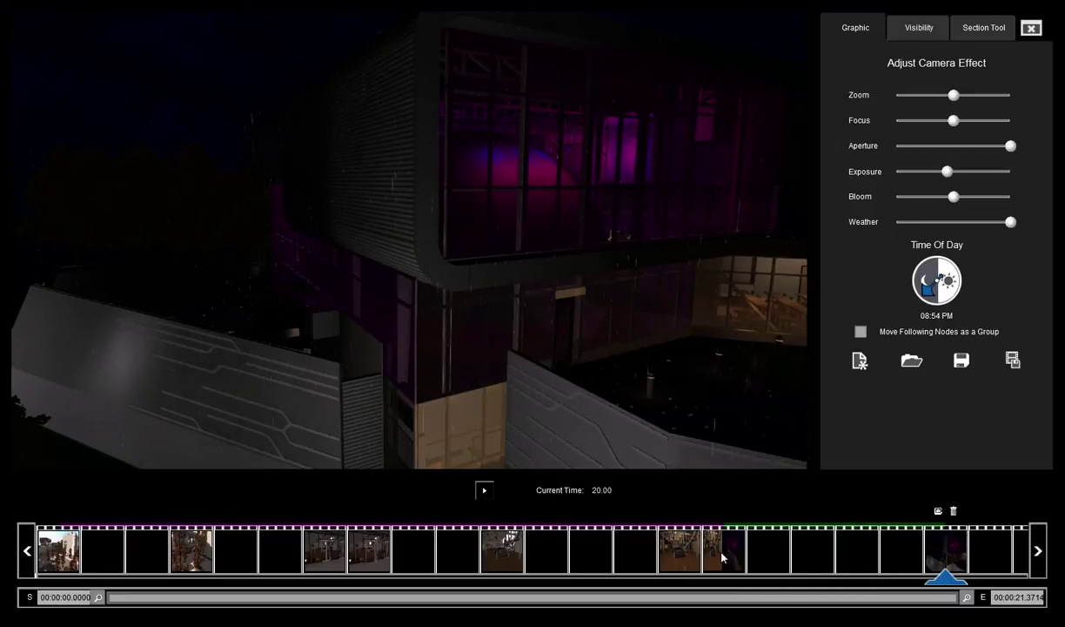
{"action": "left_click", "coordinate": [721, 558]}
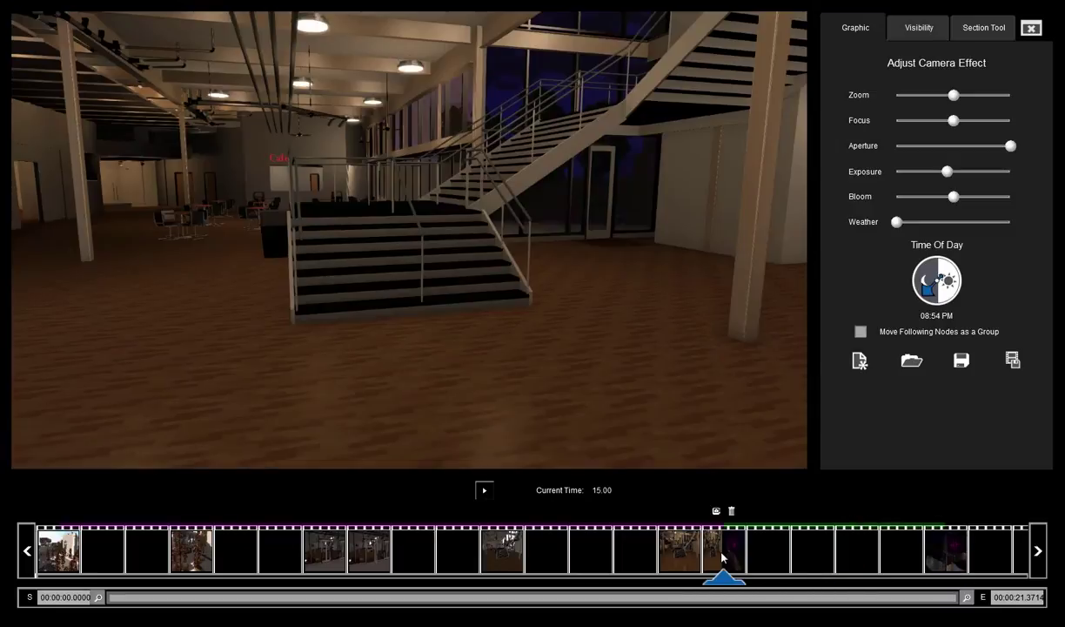
{"action": "left_click", "coordinate": [484, 492]}
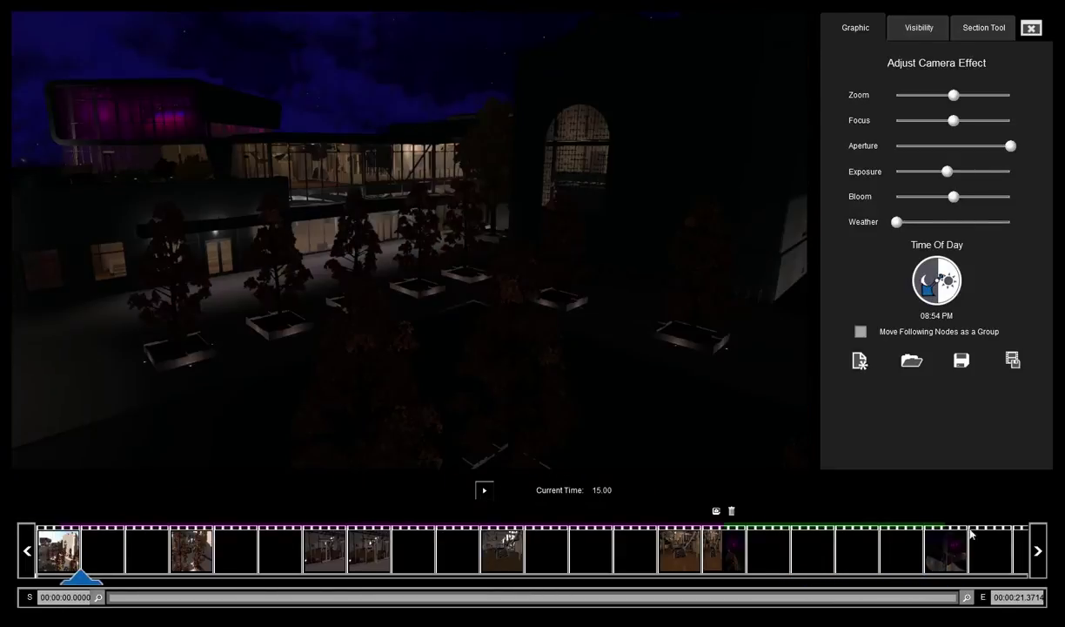
Add a node at 22 seconds from the 20-second camera position, with weather at minimum and time of day 09:18 AM.
{"action": "left_click", "coordinate": [945, 557]}
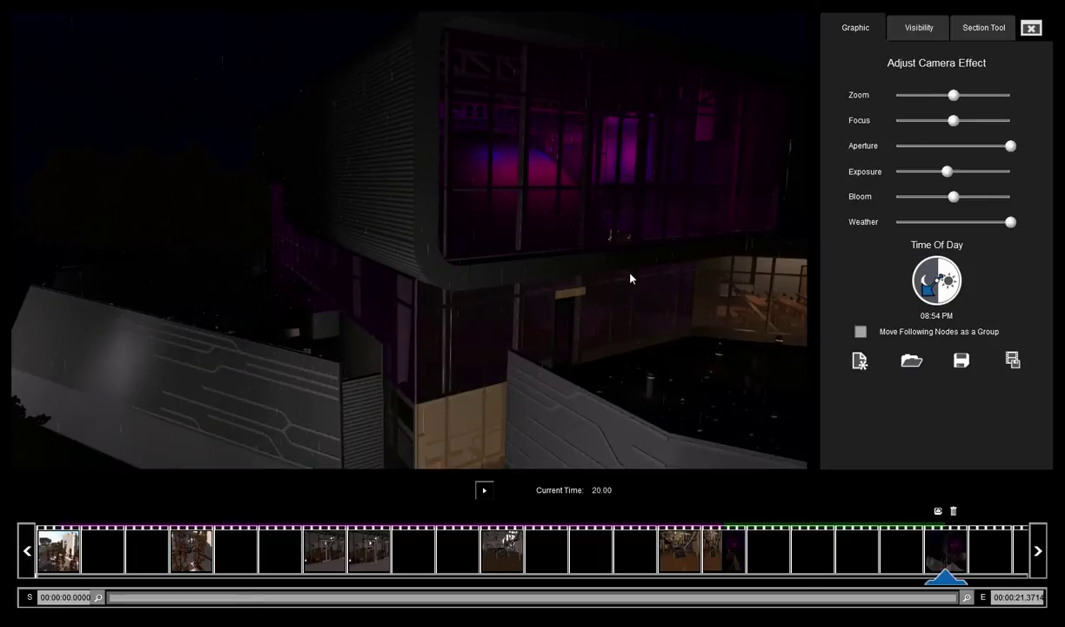
{"action": "left_click", "coordinate": [1040, 551]}
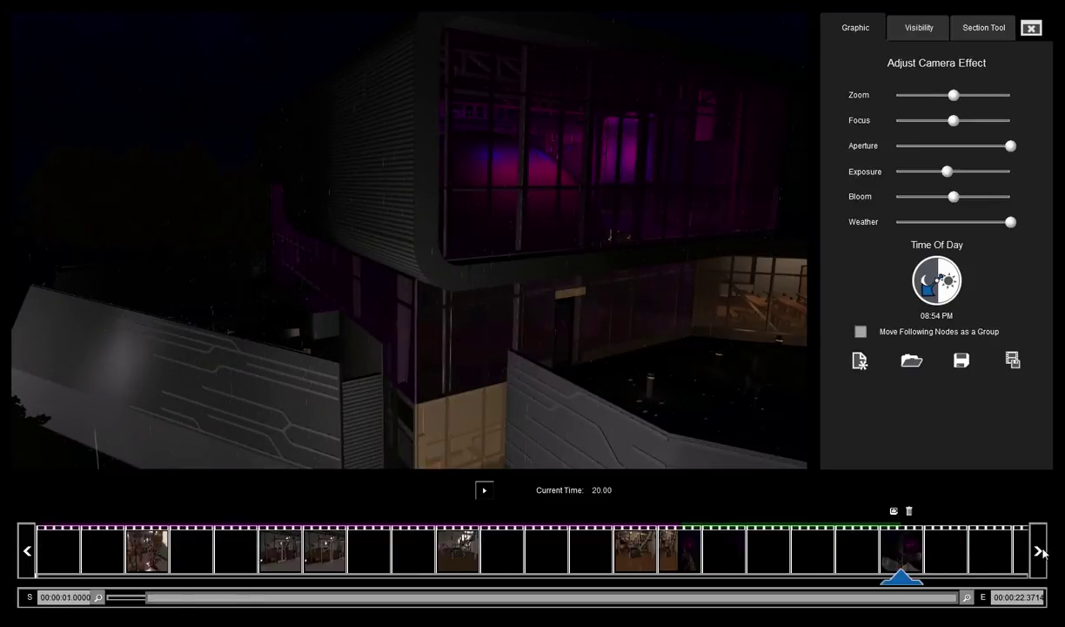
{"action": "left_click", "coordinate": [1040, 551]}
{"action": "left_click", "coordinate": [1040, 551]}
{"action": "left_click", "coordinate": [1040, 551]}
{"action": "left_click", "coordinate": [1040, 551]}
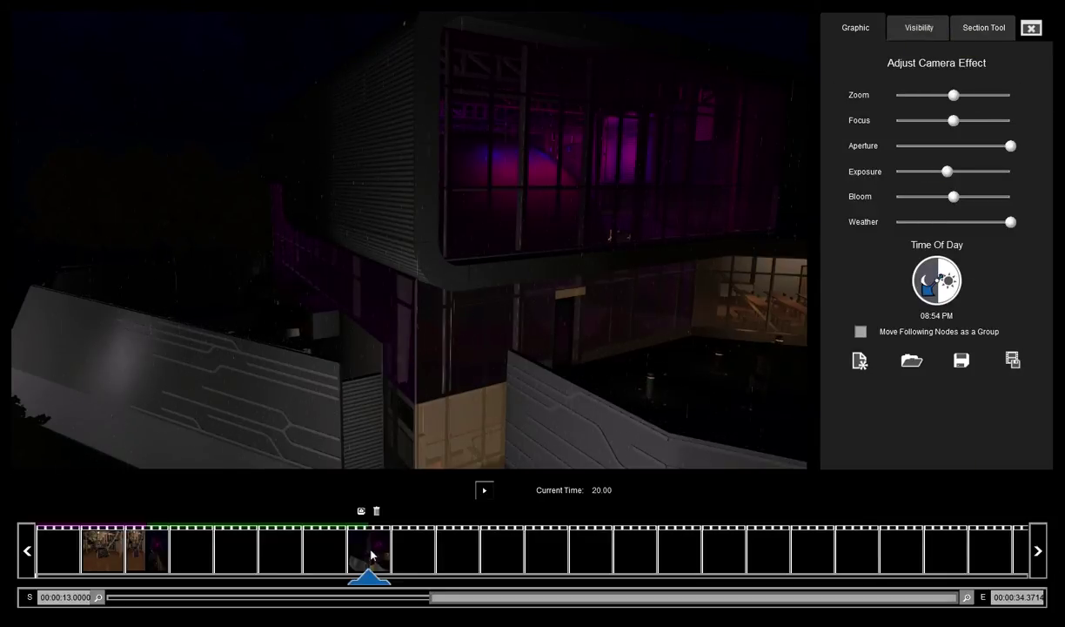
{"action": "left_click", "coordinate": [468, 558]}
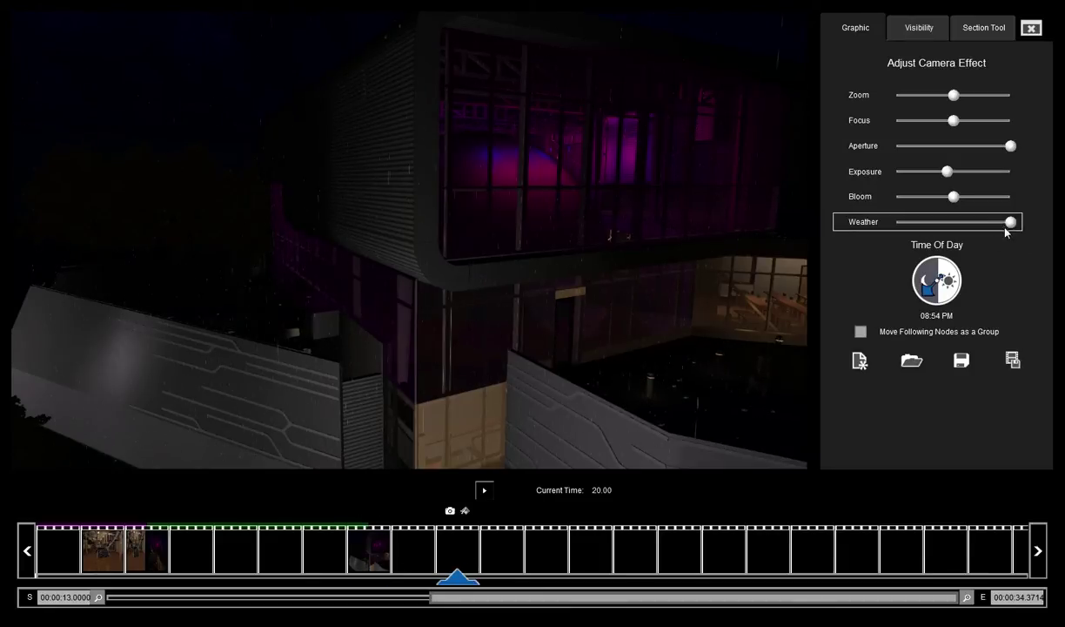
{"action": "left_click_drag", "start_coordinate": [1010, 222], "coordinate": [874, 224]}
{"action": "left_click_drag", "start_coordinate": [928, 281], "coordinate": [968, 254]}
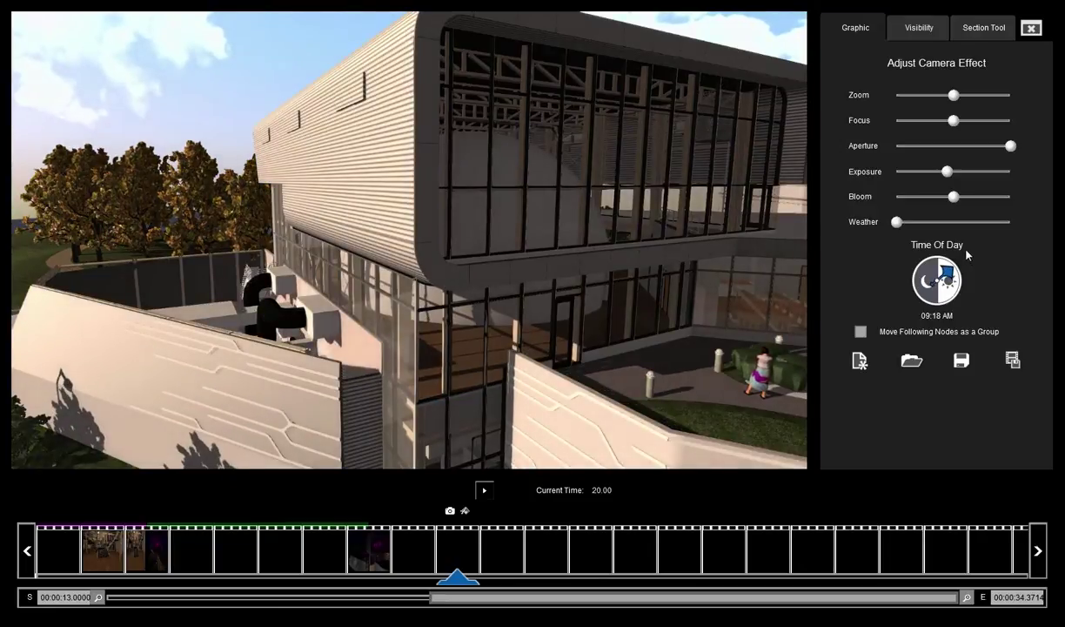
{"action": "left_click", "coordinate": [450, 512]}
Scrub between the 20-second and 22-second nodes to preview the weather and time-of-day transition.
{"action": "left_click", "coordinate": [363, 548]}
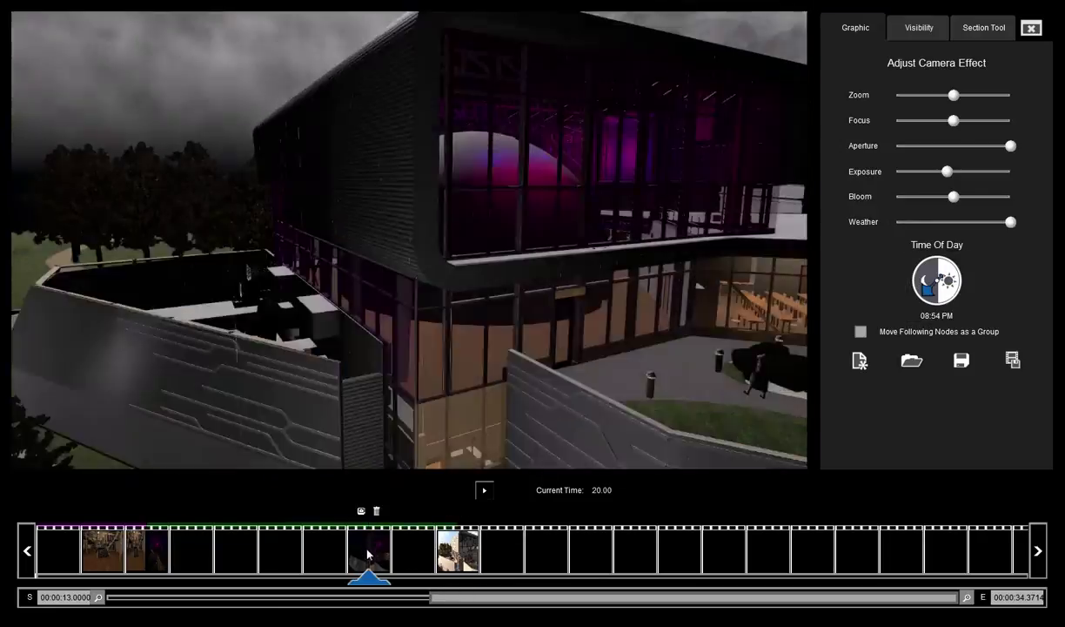
{"action": "left_click_drag", "start_coordinate": [356, 583], "coordinate": [443, 578]}
{"action": "left_click", "coordinate": [454, 548]}
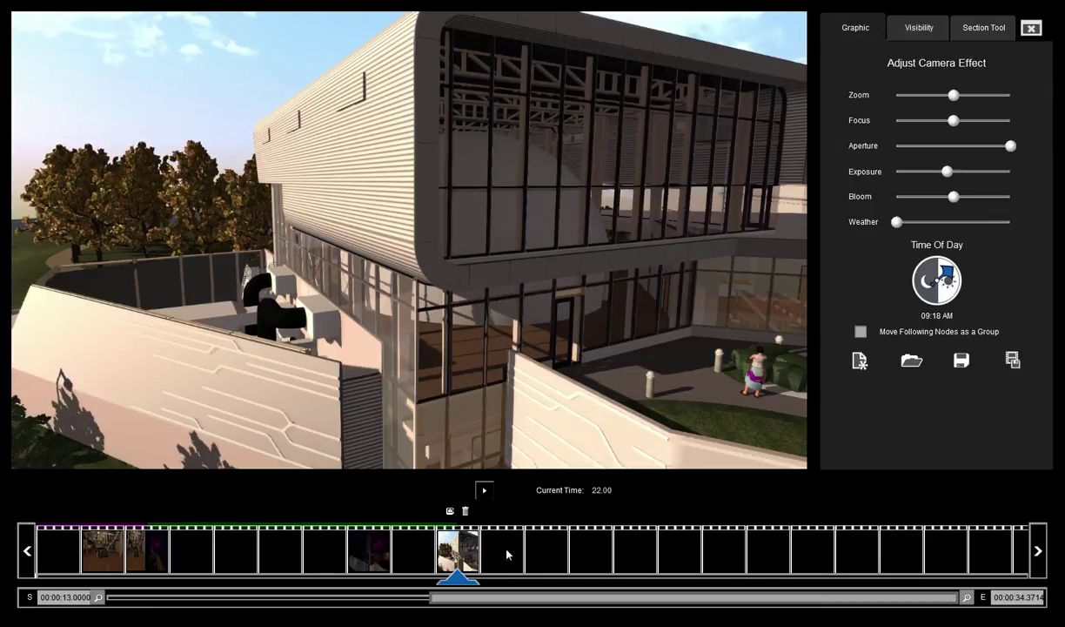
Add a node at 24 seconds with the Wall and Structural Framing categories hidden.
{"action": "left_click", "coordinate": [541, 559]}
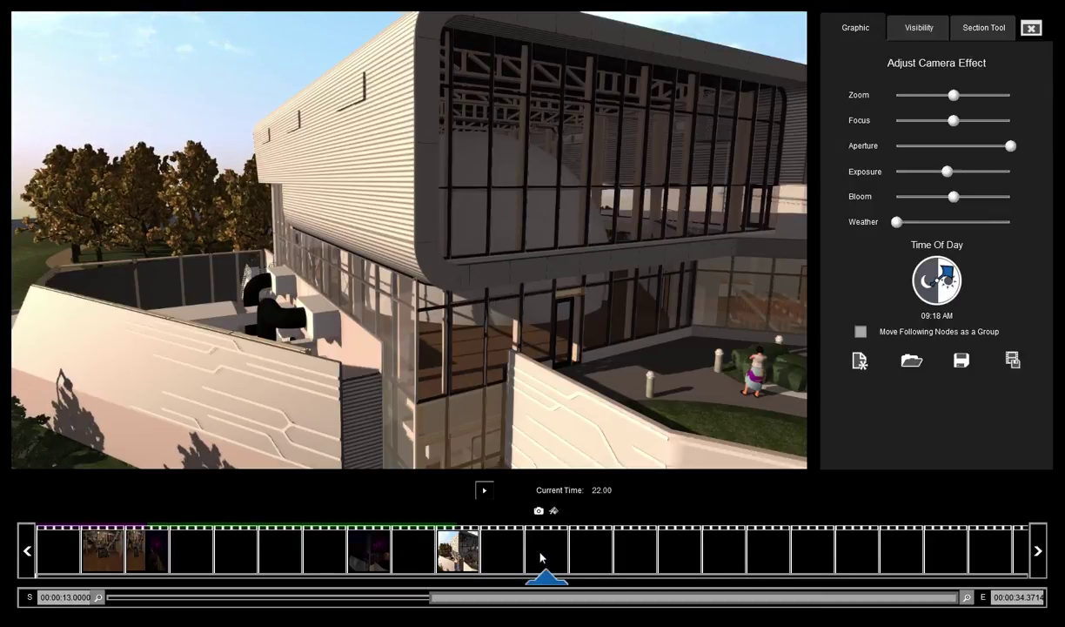
{"action": "left_click", "coordinate": [918, 29]}
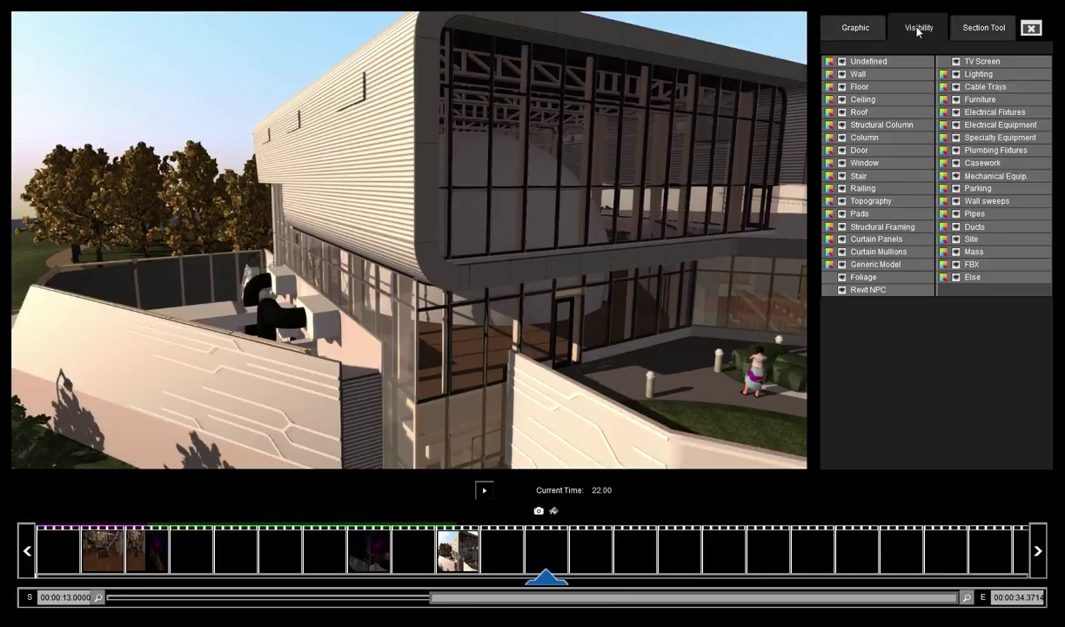
{"action": "left_click", "coordinate": [843, 75]}
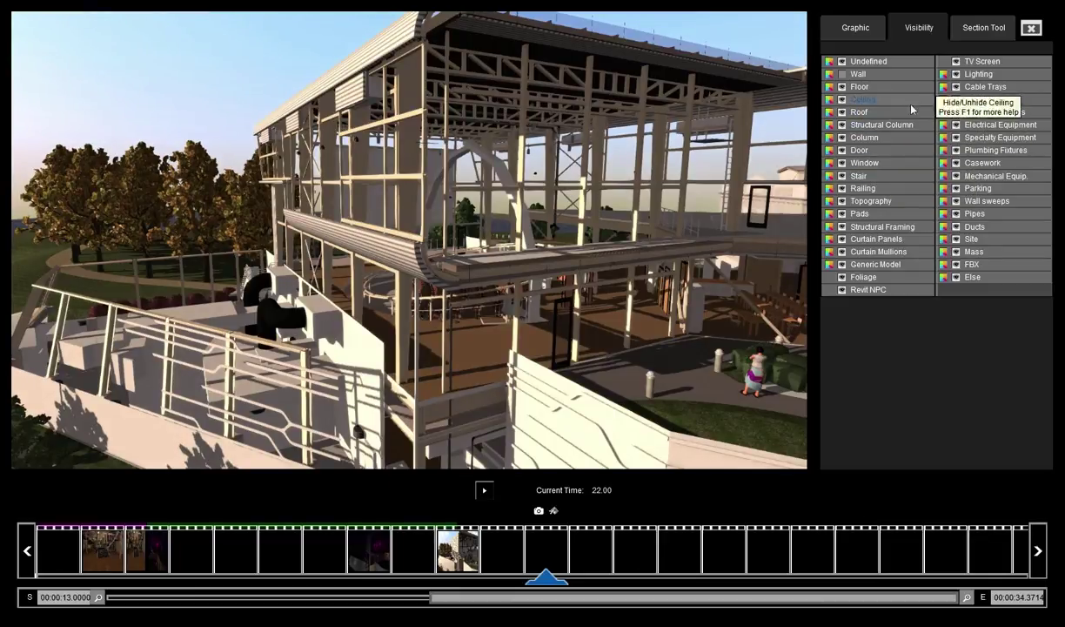
{"action": "left_click", "coordinate": [841, 228]}
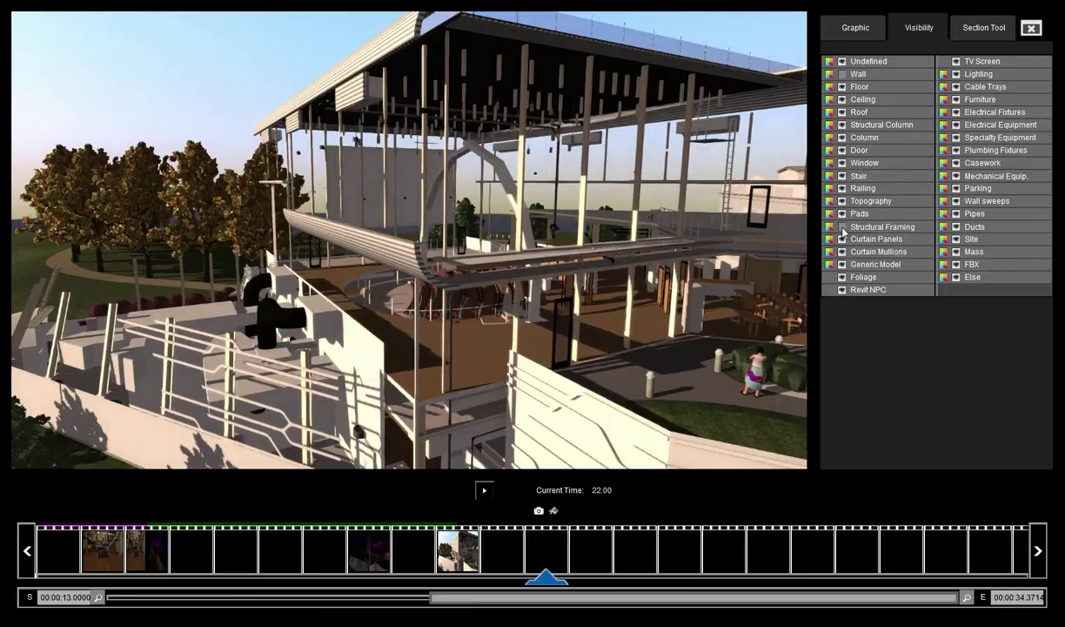
{"action": "left_click", "coordinate": [842, 228]}
{"action": "left_click", "coordinate": [842, 228]}
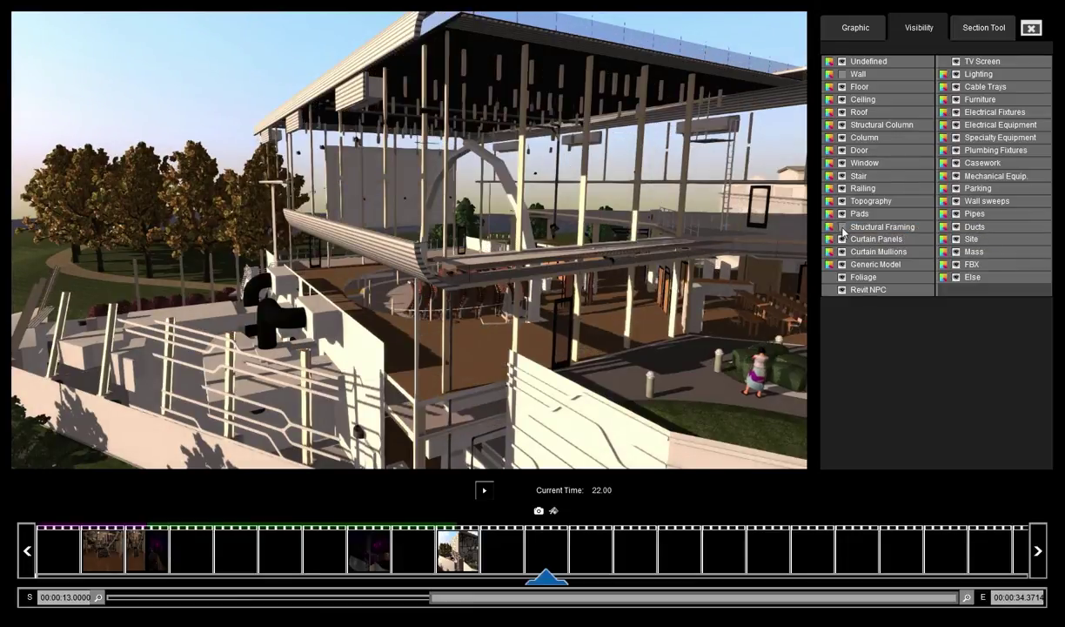
{"action": "left_click", "coordinate": [539, 511]}
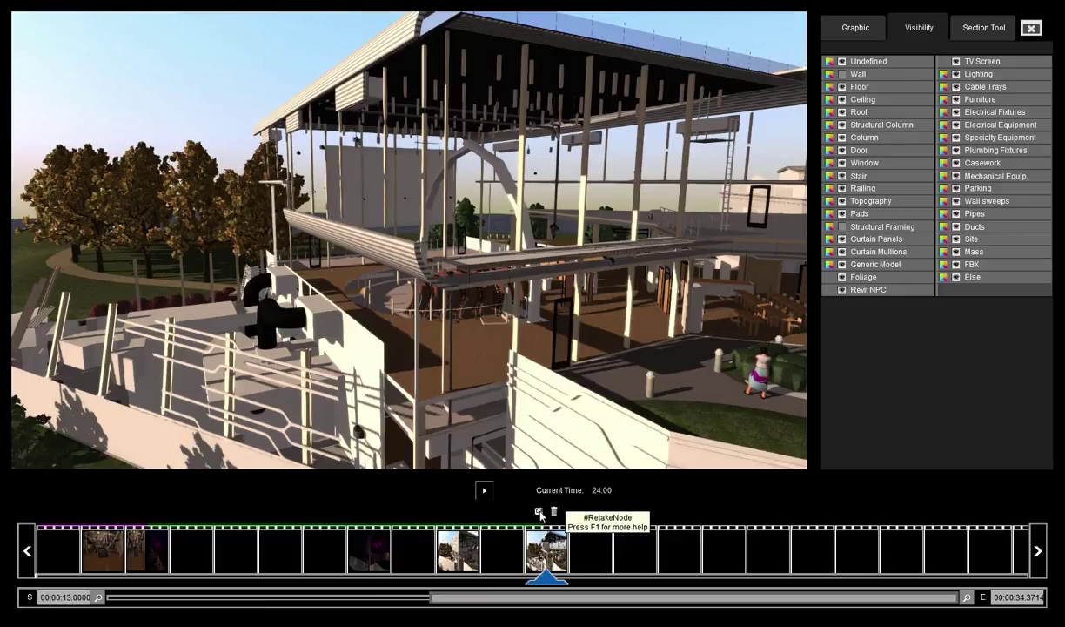
Add a node at 27 seconds facing the open auditorium over the rooftop ducts, with Pipes coloured red and Ducts green.
{"action": "left_click", "coordinate": [679, 551]}
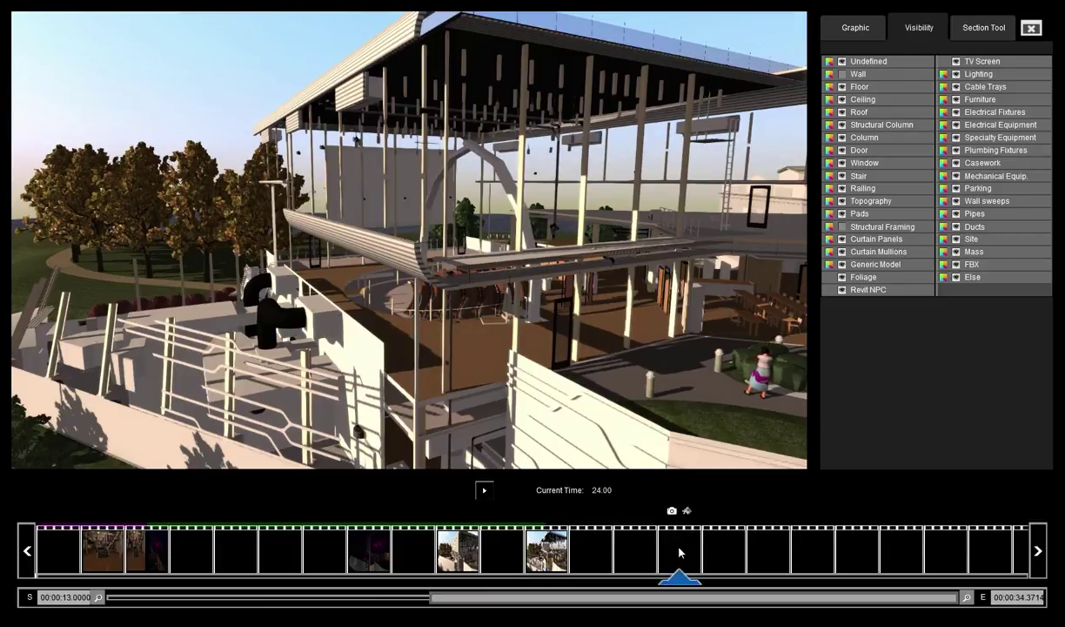
{"action": "key", "text": "w"}
{"action": "left_click_drag", "start_coordinate": [438, 219], "coordinate": [975, 215]}
{"action": "key", "text": "a"}
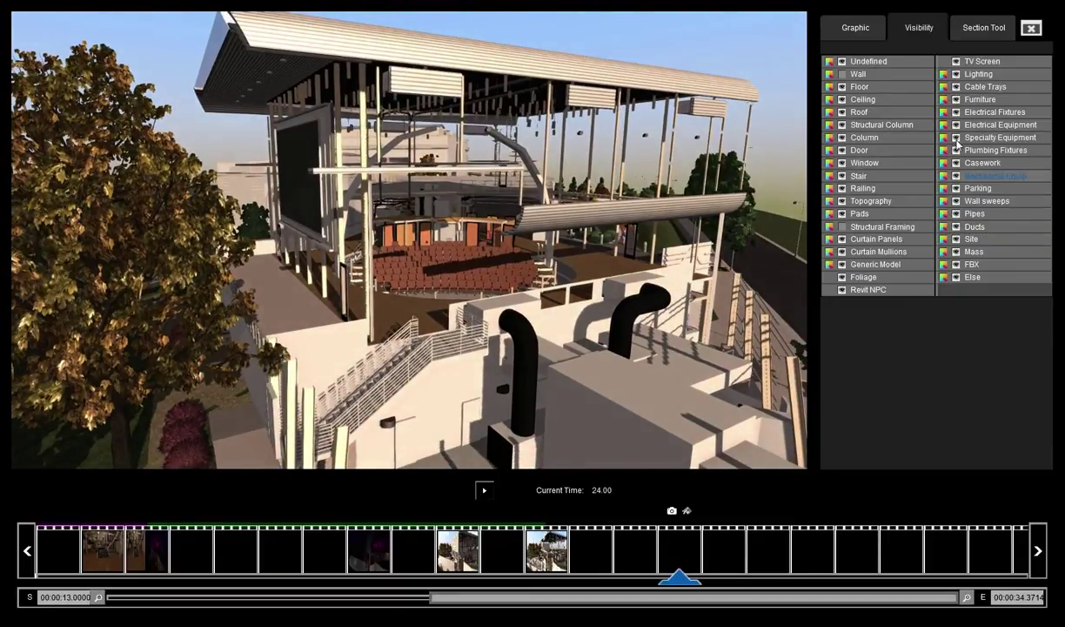
{"action": "left_click", "coordinate": [943, 216]}
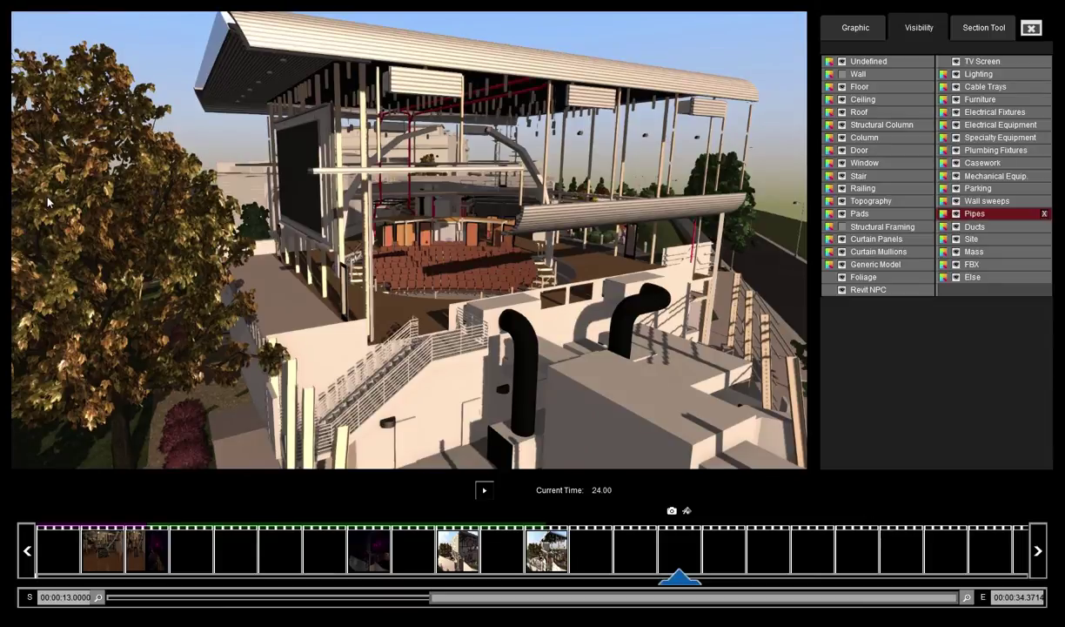
{"action": "left_click", "coordinate": [942, 228]}
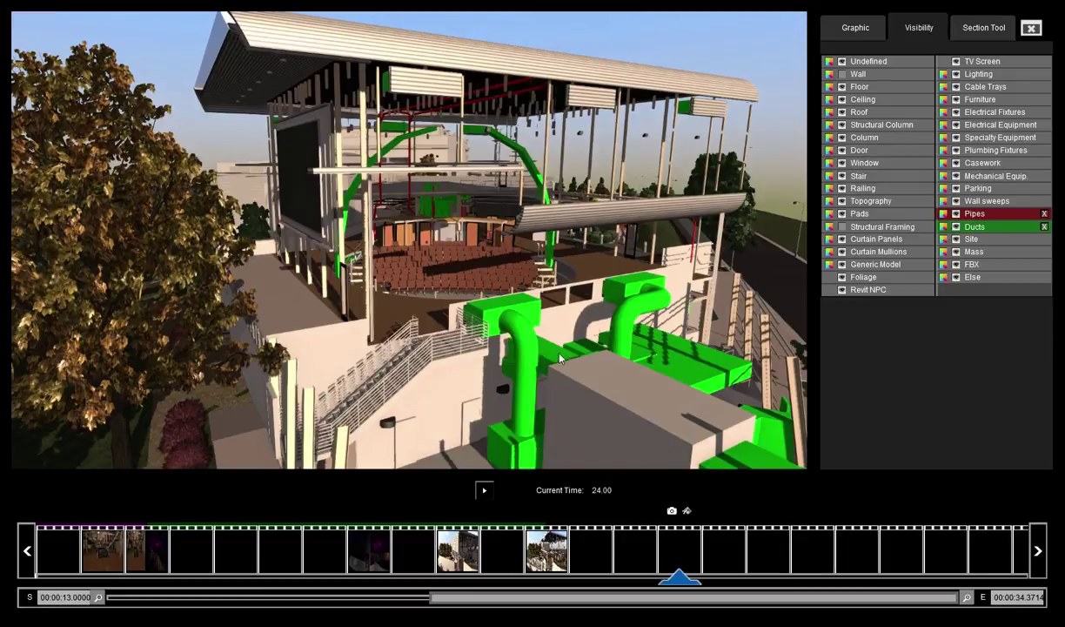
{"action": "left_click", "coordinate": [671, 512]}
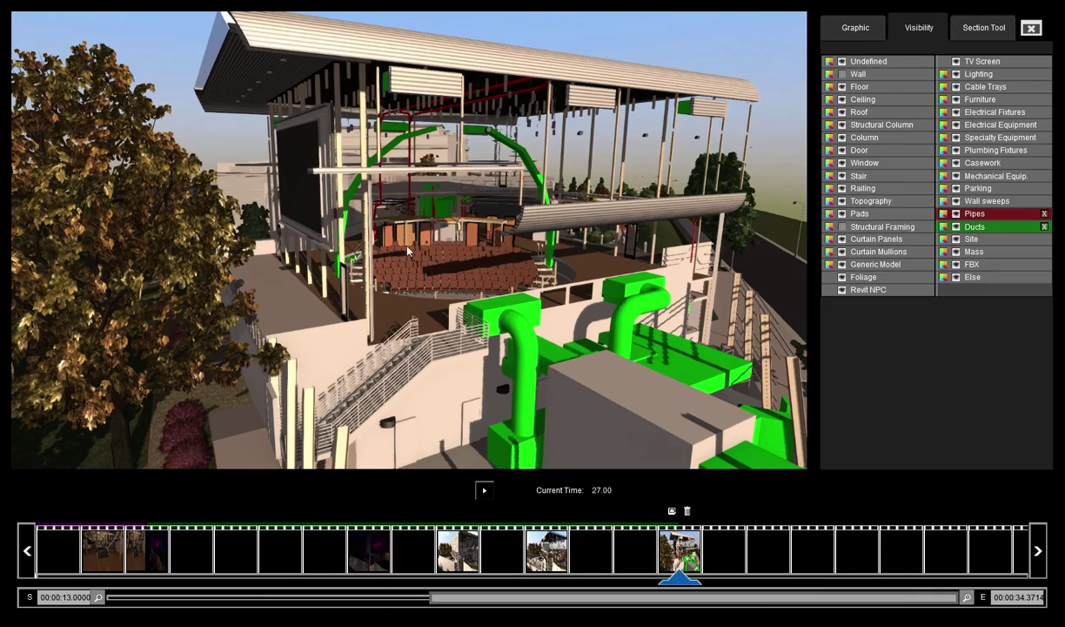
Add a node at 30 seconds with an aerial view over the wind turbines and lawn towards the stage building.
{"action": "left_click_drag", "start_coordinate": [407, 250], "coordinate": [563, 275]}
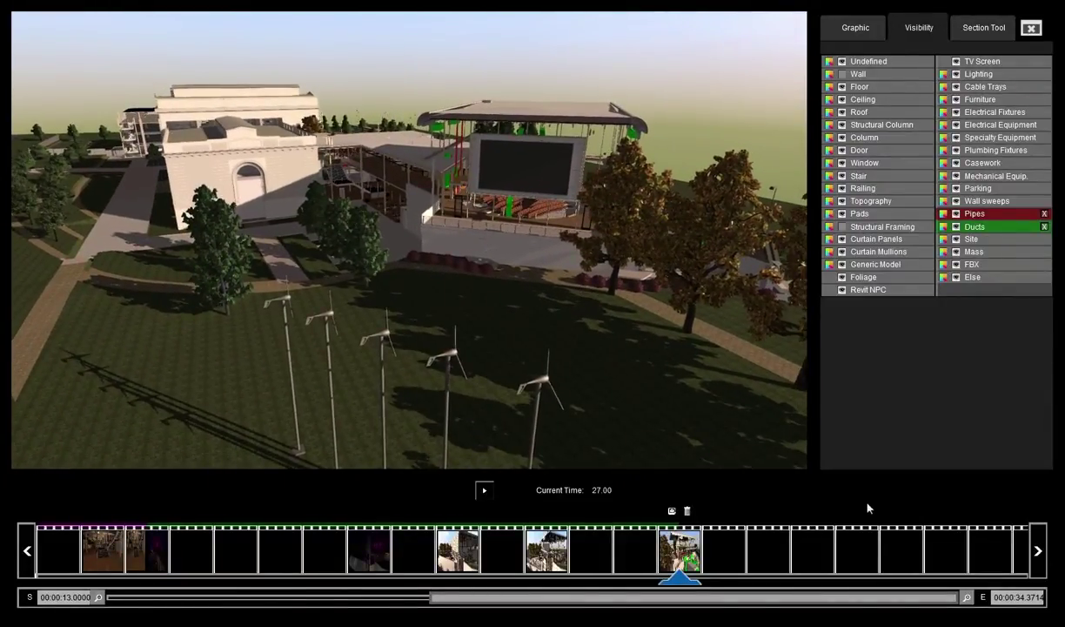
{"action": "left_click", "coordinate": [820, 553]}
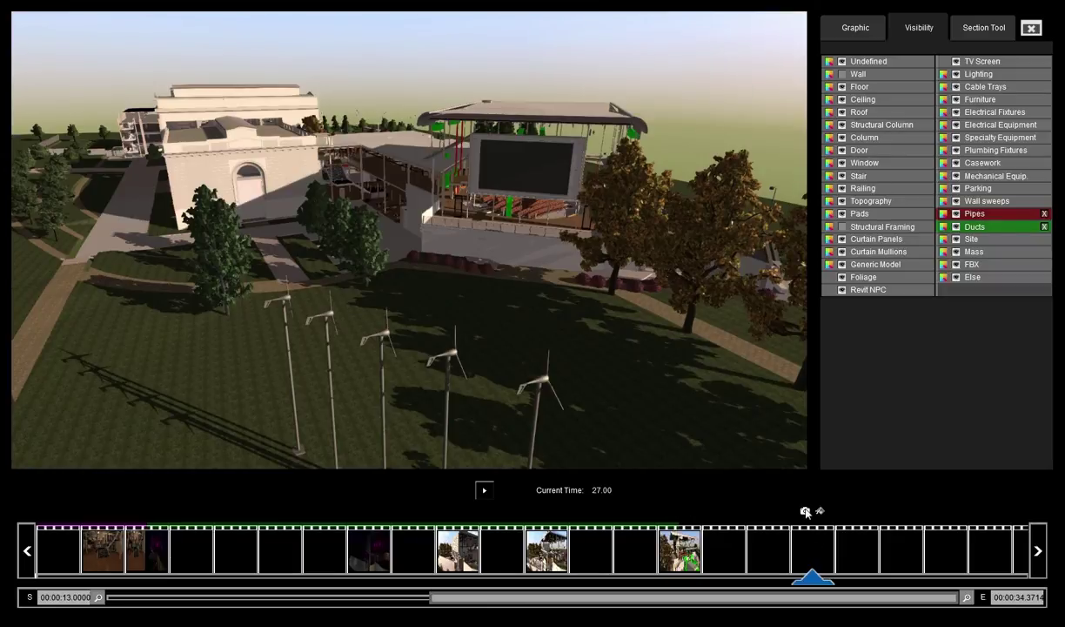
{"action": "left_click", "coordinate": [806, 512]}
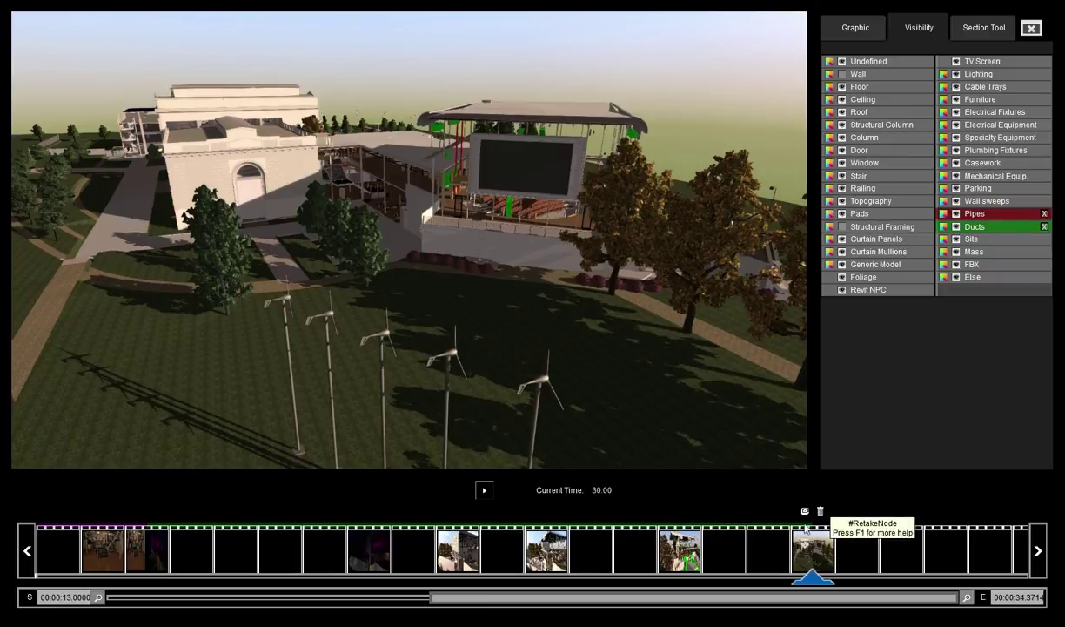
Enable the cross-section at the 30-second node in Plane mode with Plane1 active.
{"action": "left_click", "coordinate": [365, 550]}
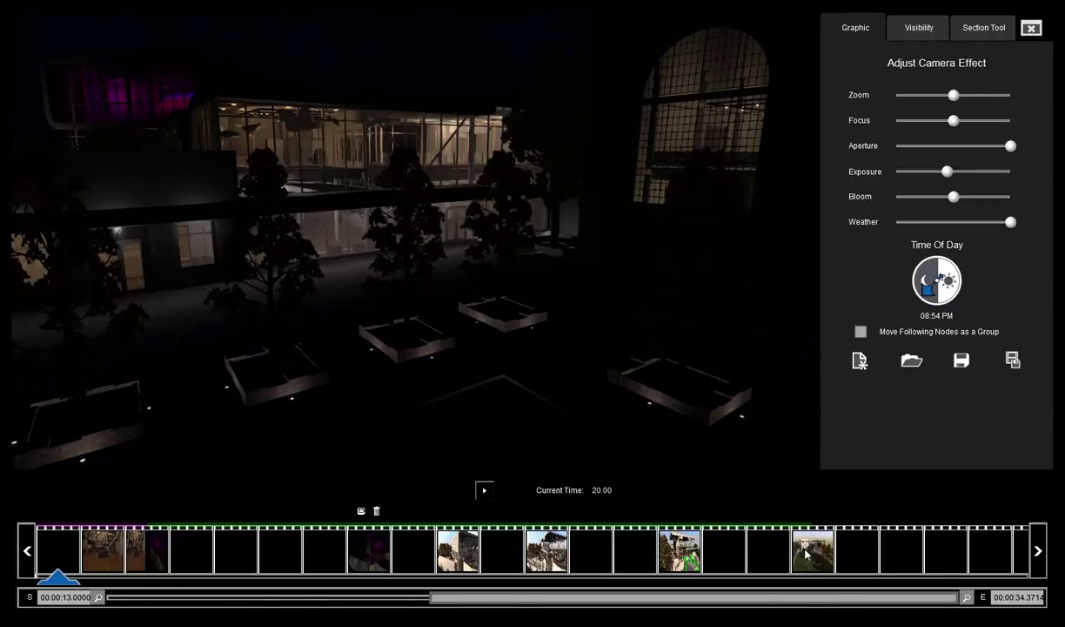
{"action": "left_click", "coordinate": [818, 552]}
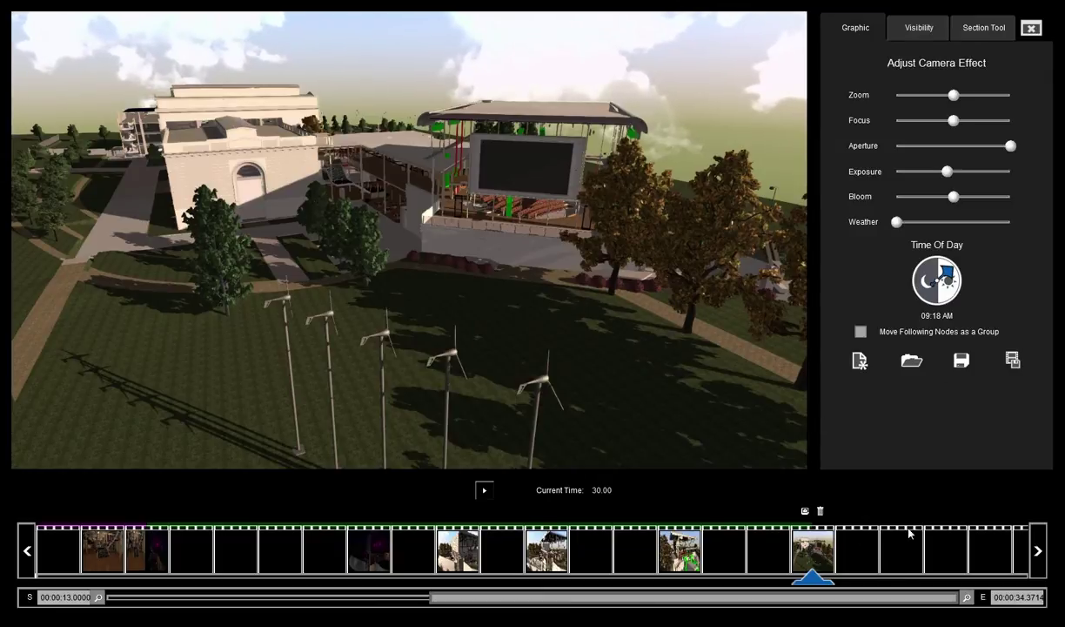
{"action": "left_click", "coordinate": [977, 28]}
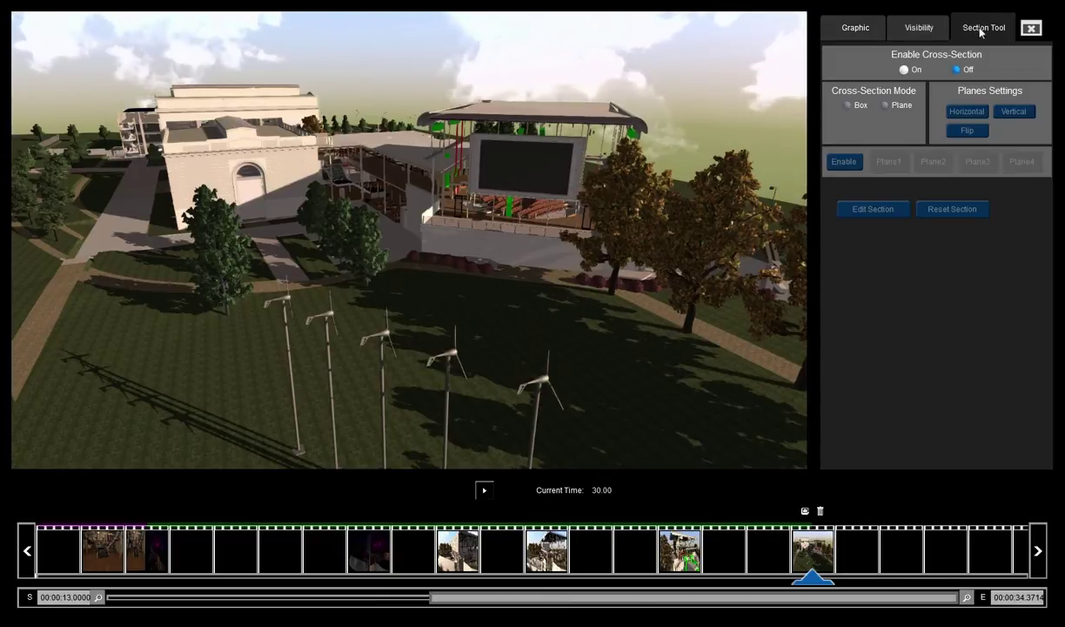
{"action": "left_click", "coordinate": [904, 70]}
{"action": "left_click", "coordinate": [891, 163]}
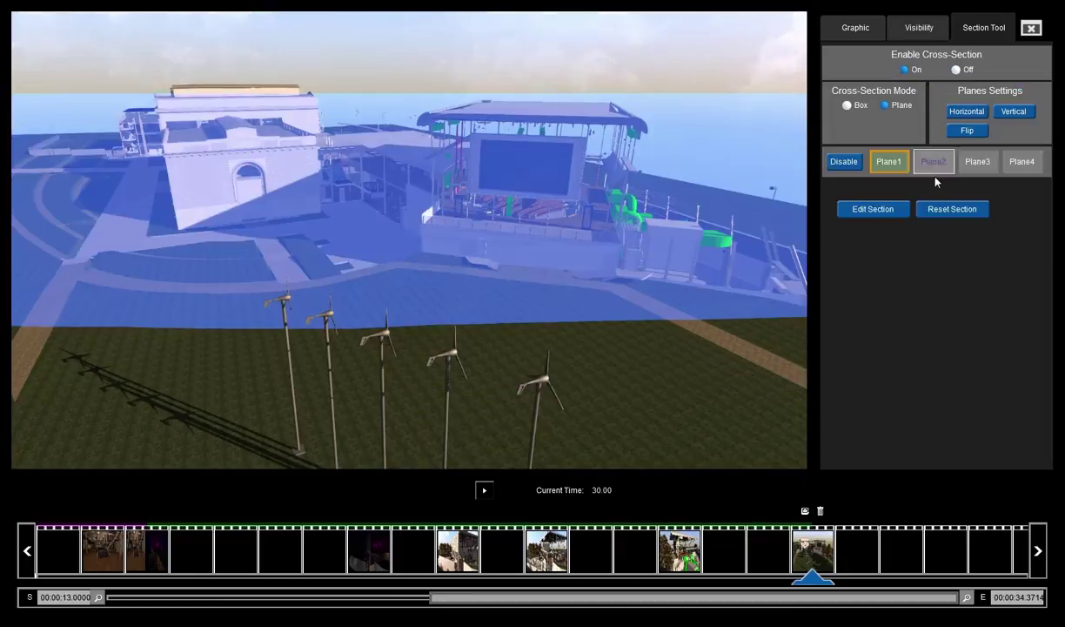
{"action": "left_click_drag", "start_coordinate": [427, 203], "coordinate": [911, 572]}
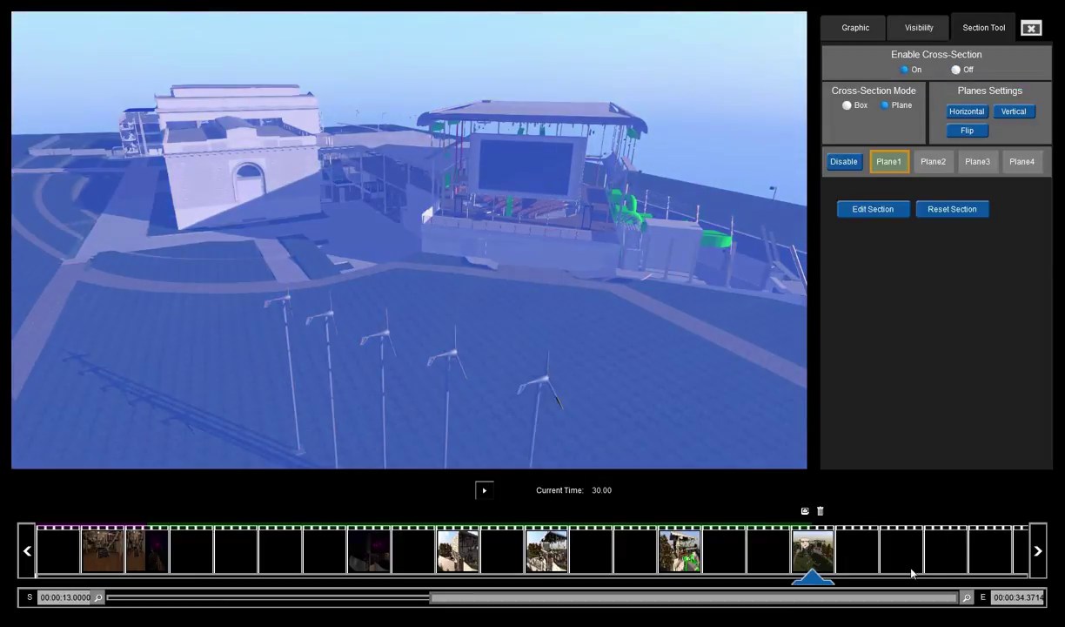
Clear and reapply the category colours at the 31-second position, with Pipes red and Ducts green.
{"action": "left_click", "coordinate": [855, 559]}
{"action": "left_click", "coordinate": [916, 28]}
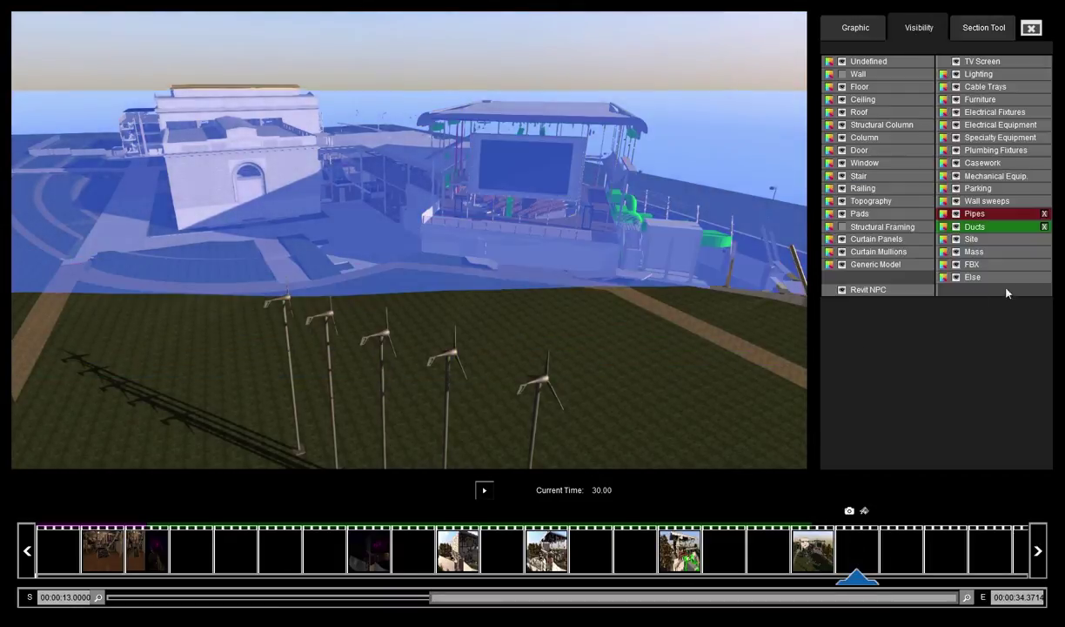
{"action": "left_click", "coordinate": [1044, 215]}
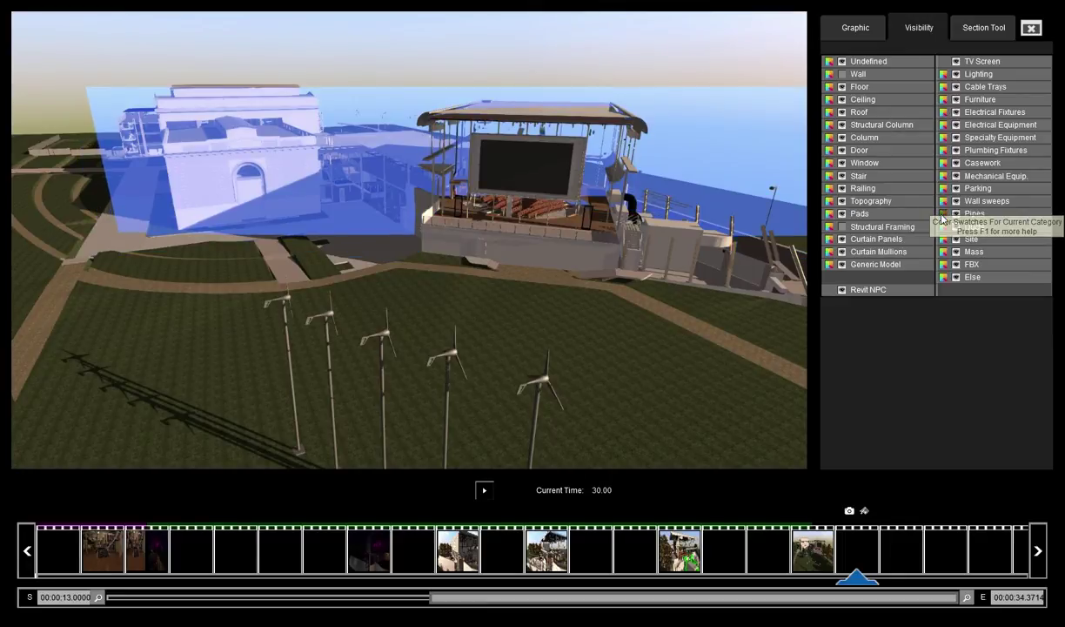
{"action": "left_click", "coordinate": [941, 217]}
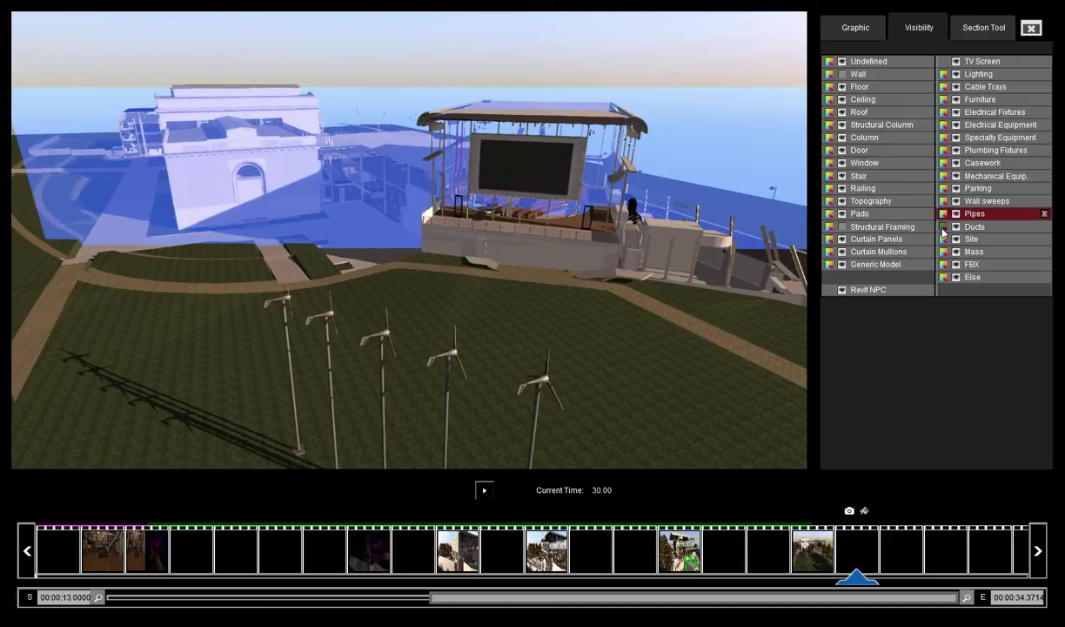
{"action": "left_click", "coordinate": [944, 228]}
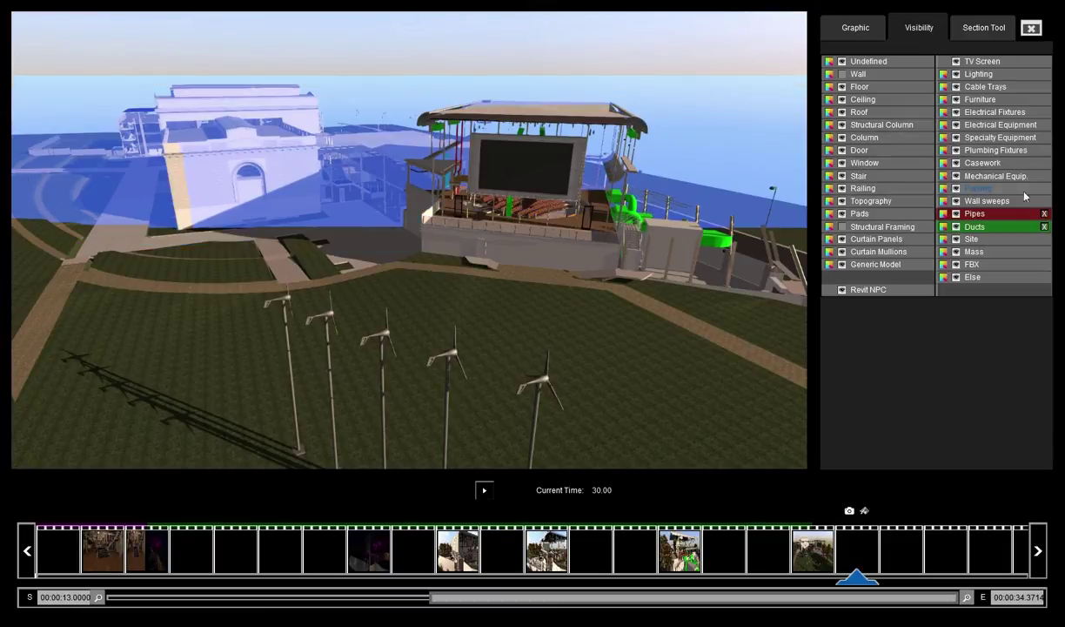
Add a node at 31 seconds with Wall and Structural Framing visible, and retake it from closer to the stage building.
{"action": "left_click", "coordinate": [862, 75]}
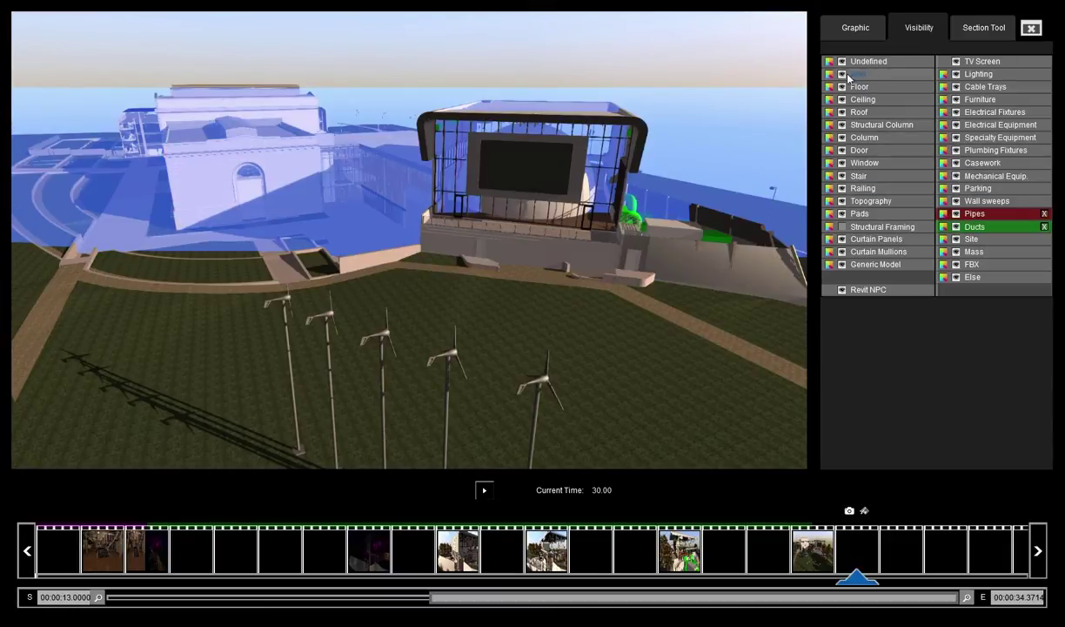
{"action": "left_click", "coordinate": [858, 228]}
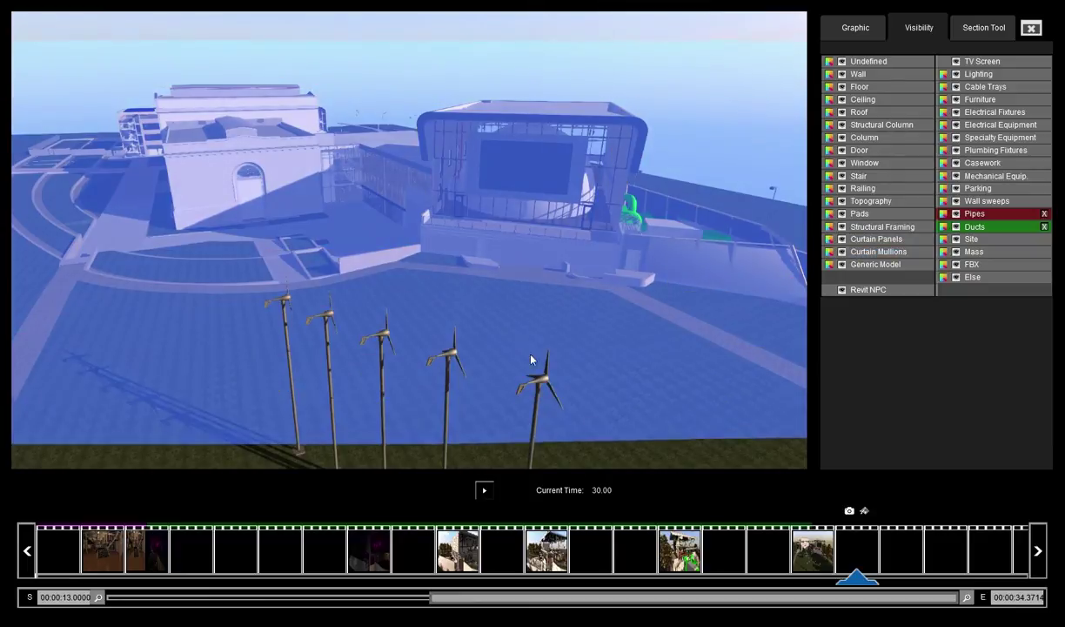
{"action": "left_click_drag", "start_coordinate": [529, 343], "coordinate": [512, 397]}
{"action": "key", "text": "w"}
{"action": "left_click", "coordinate": [511, 393]}
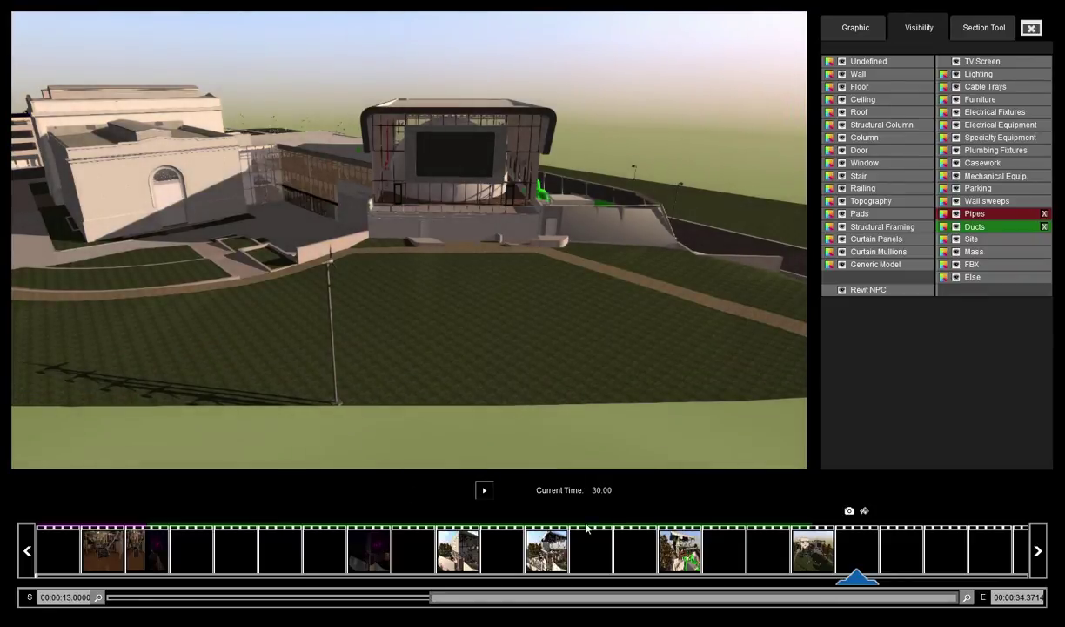
{"action": "left_click", "coordinate": [851, 514]}
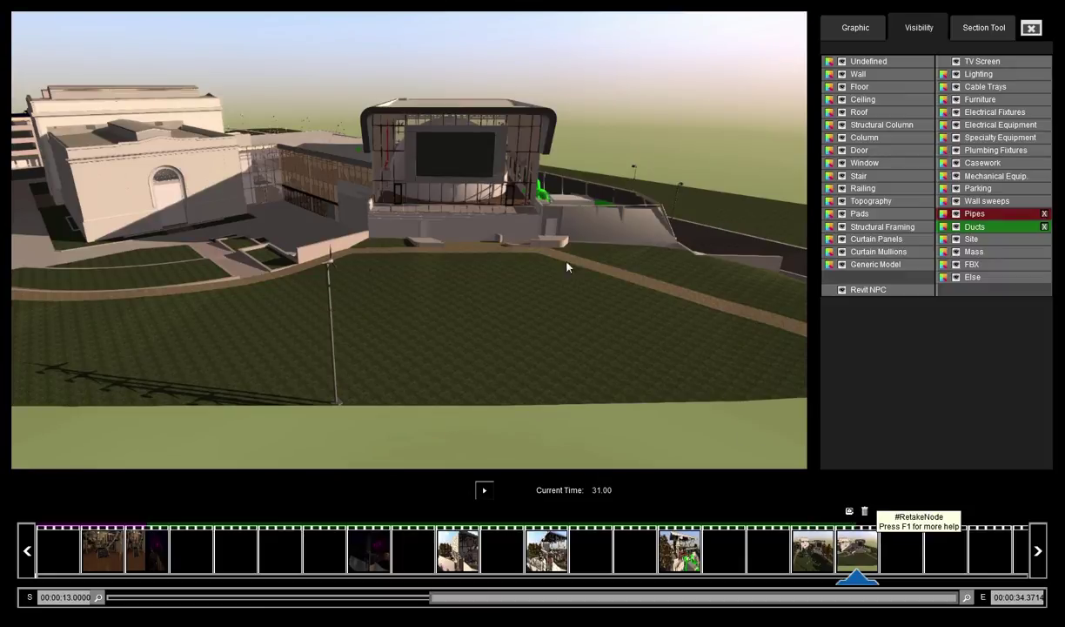
{"action": "key", "text": "w"}
{"action": "left_click_drag", "start_coordinate": [572, 273], "coordinate": [526, 239]}
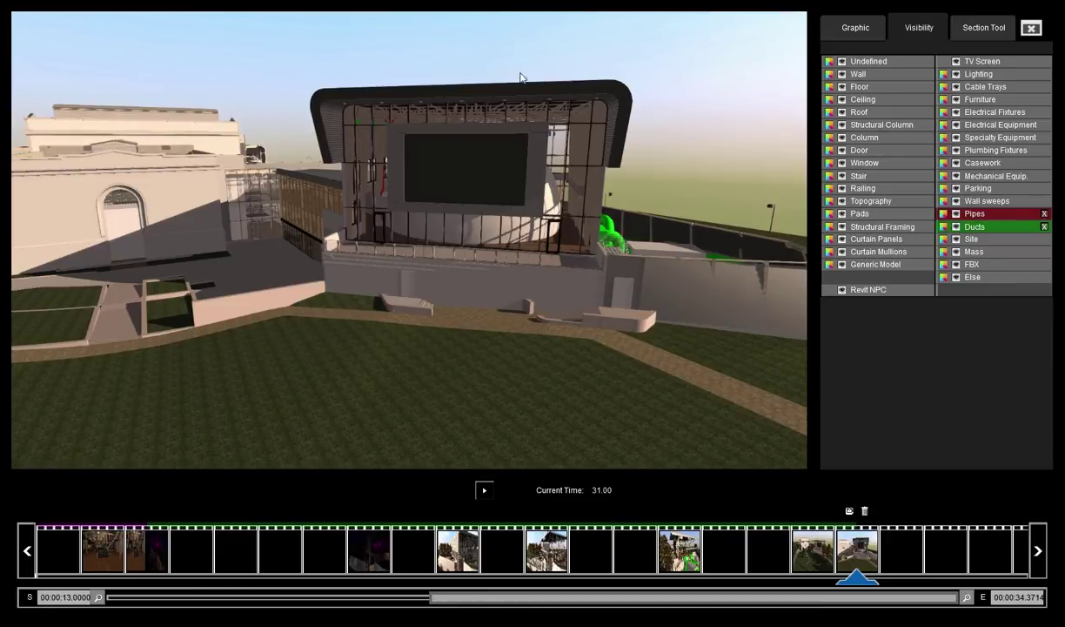
Move section Plane1 so it cuts through the auditorium at about X -37.6 m, Y 11.6 m, Z 97.4 m.
{"action": "left_click", "coordinate": [1039, 551]}
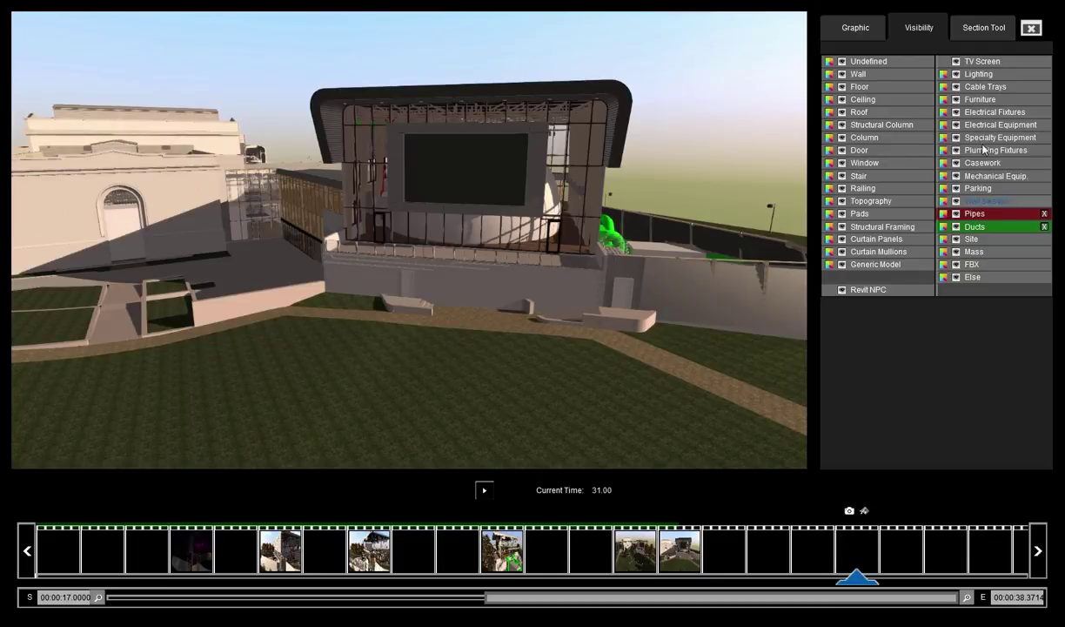
{"action": "left_click", "coordinate": [980, 33]}
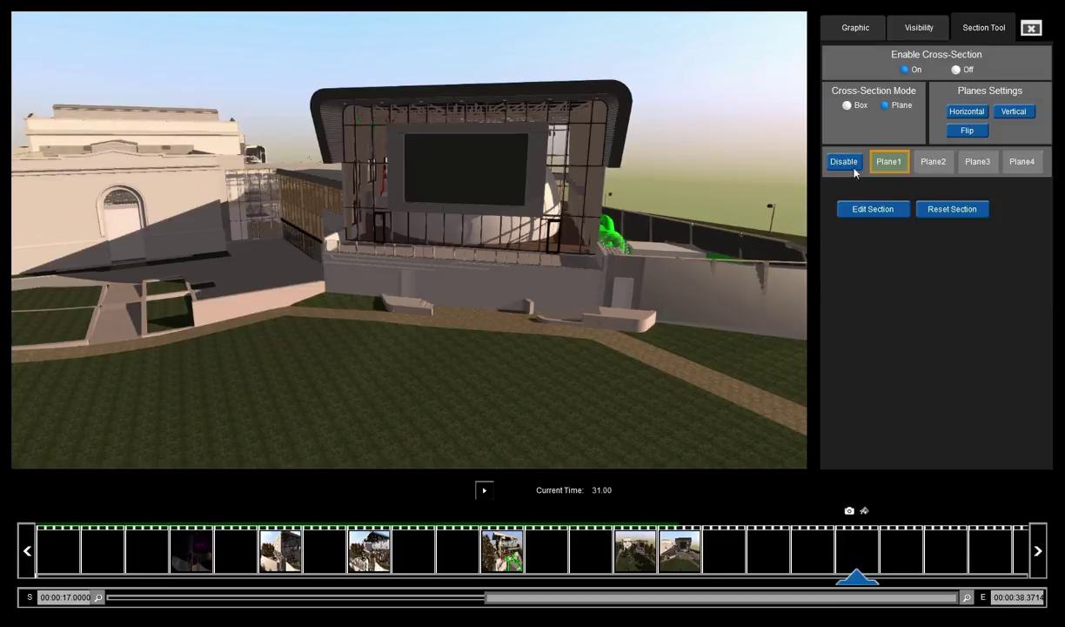
{"action": "left_click", "coordinate": [875, 209]}
{"action": "left_click_drag", "start_coordinate": [365, 277], "coordinate": [1036, 23]}
{"action": "left_click_drag", "start_coordinate": [395, 333], "coordinate": [399, 178]}
Add a node at 35 seconds facing the cut-open auditorium, and finish the section plane edit.
{"action": "middle_click_drag", "start_coordinate": [475, 279], "coordinate": [474, 253]}
{"action": "scroll", "coordinate": [475, 254], "scroll_direction": "down", "scroll_amount": 3}
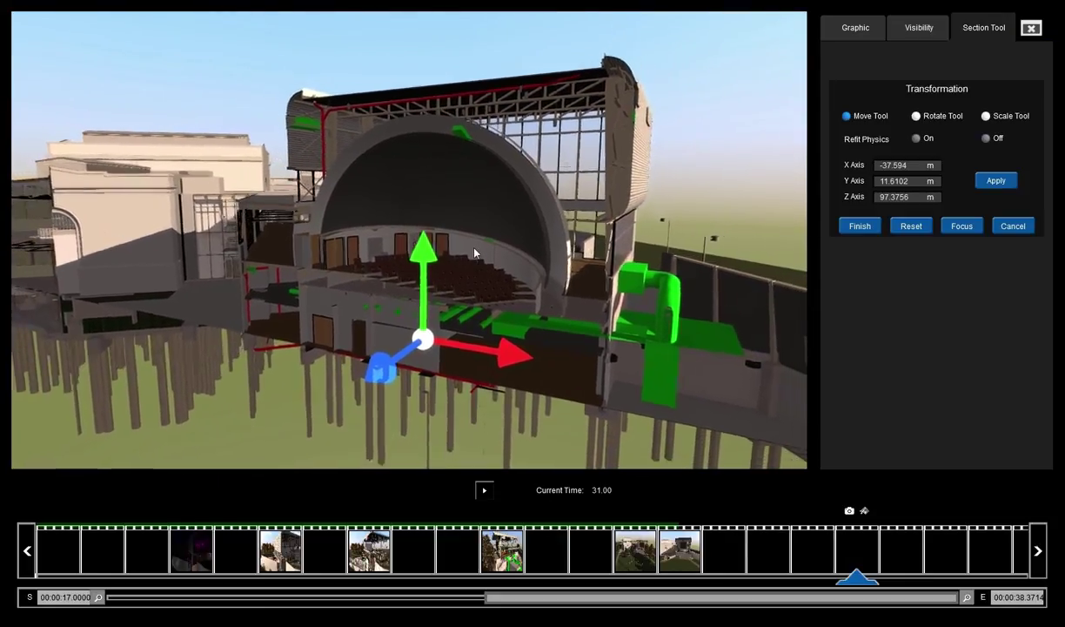
{"action": "left_click", "coordinate": [849, 513]}
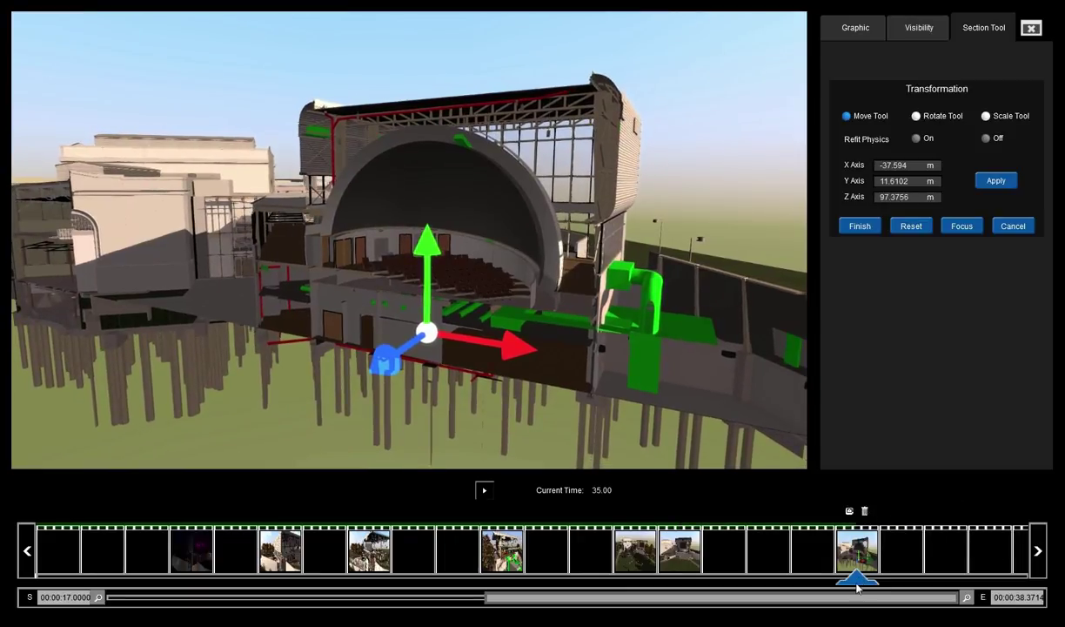
{"action": "left_click", "coordinate": [873, 228]}
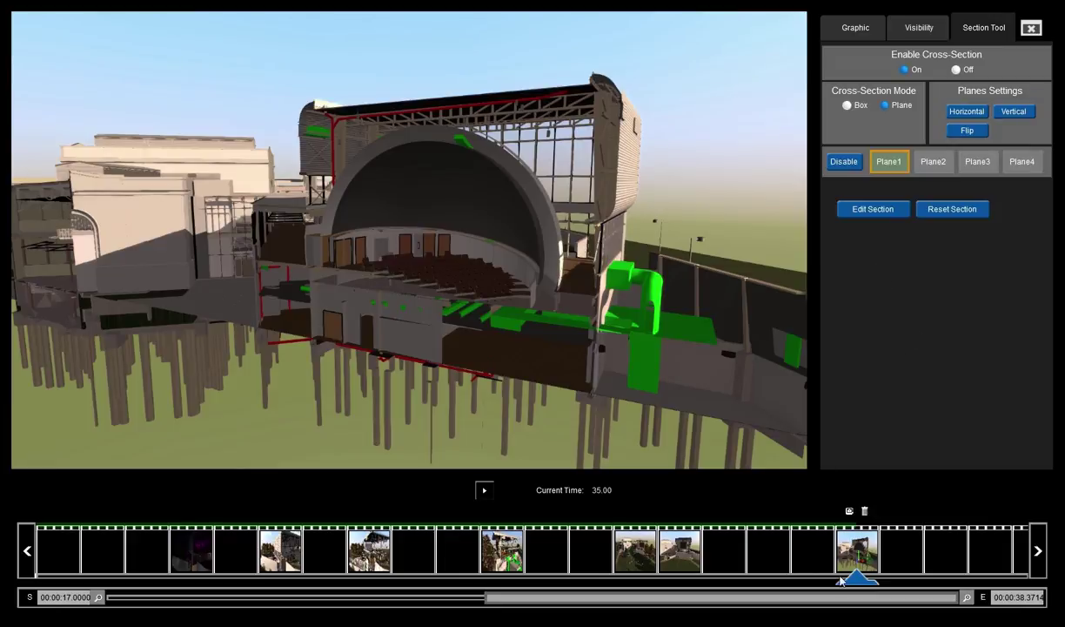